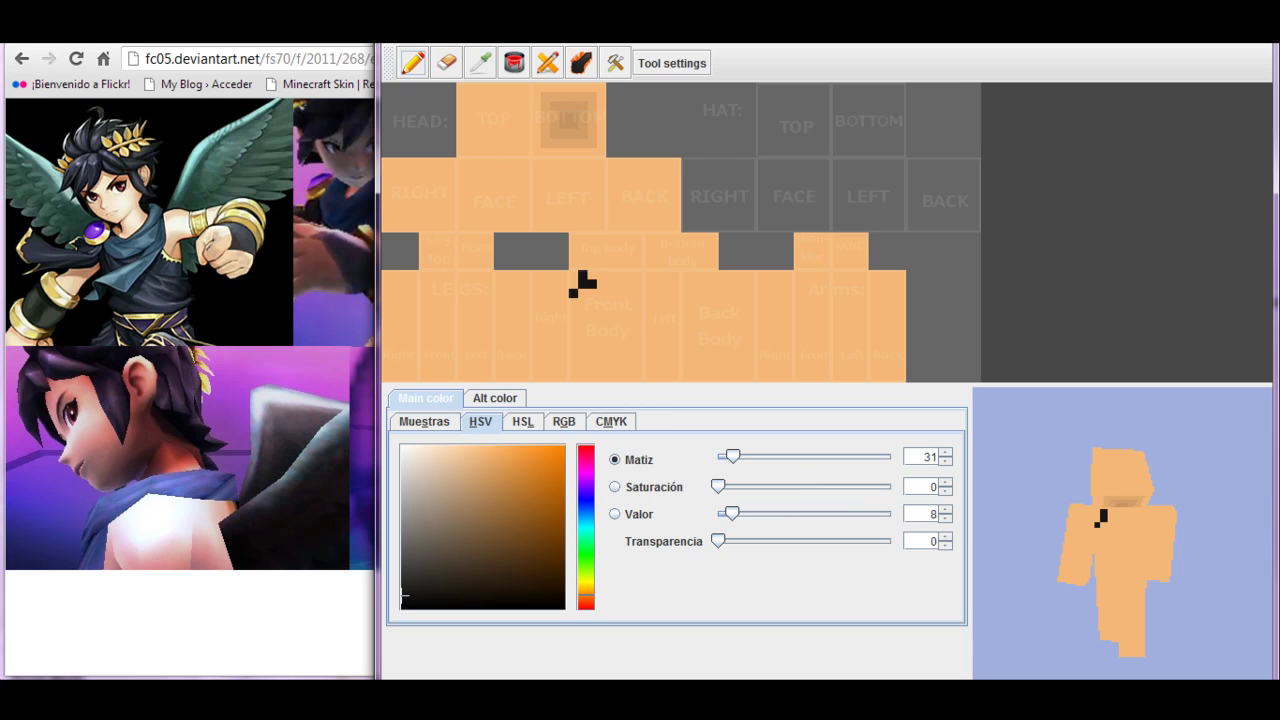
Outline the tunic in near-black along the neckline, armholes and side edges of the front, back, right and left body areas
left_click_drag(583, 292, 639, 292)
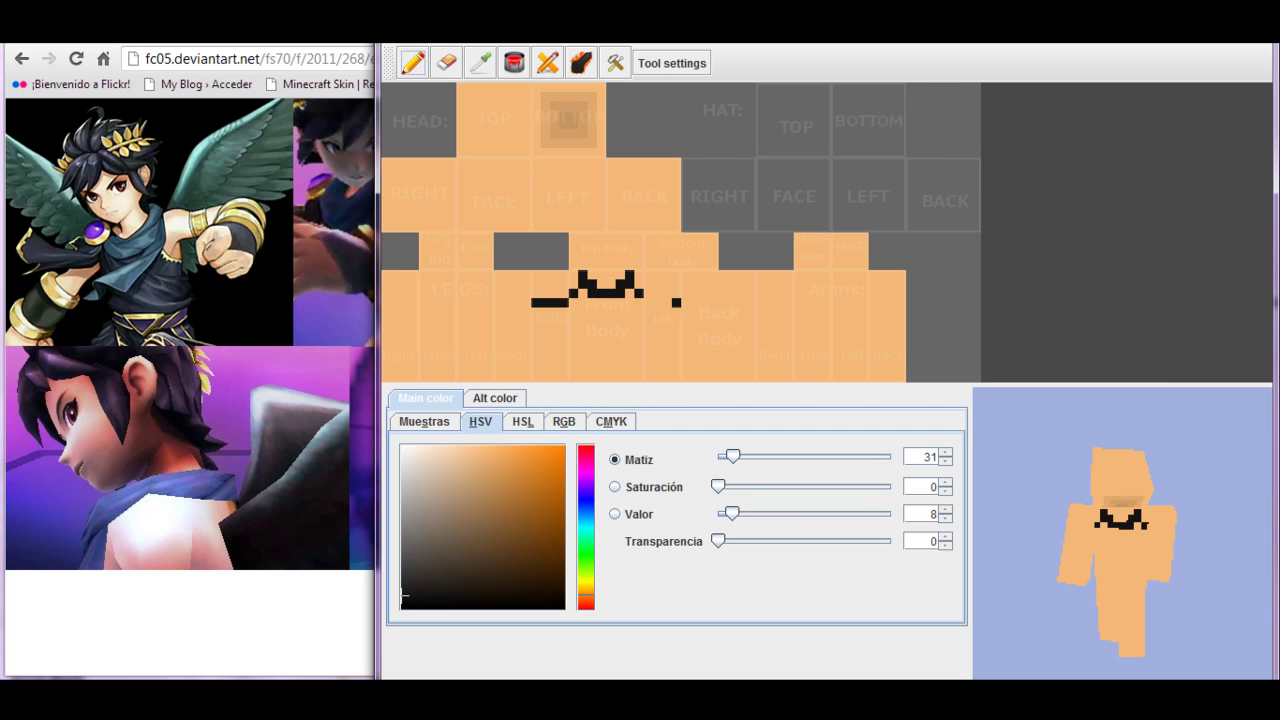
key("ctrl+z")
left_click(536, 302)
left_click_drag(536, 306, 536, 380)
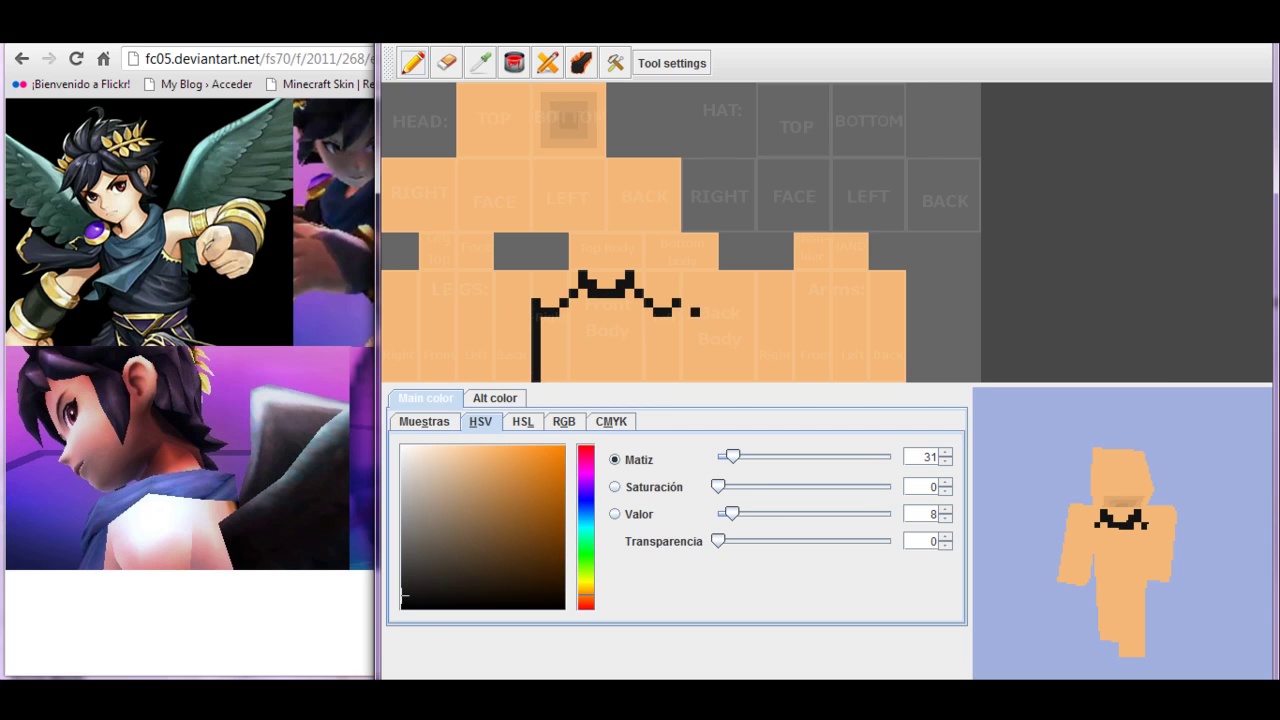
left_click_drag(676, 306, 676, 380)
left_click(686, 302)
left_click_drag(752, 280, 752, 380)
Fill the outlined tunic on the front, back and sides of the body with near-black
left_click(513, 63)
left_click(605, 340)
left_click(715, 340)
Outline black shorts across the upper legs and fill them and the leg top with near-black
left_click(412, 63)
mouse_move(382, 312)
left_mouse_down()
mouse_move(474, 312)
mouse_move(450, 272)
mouse_move(382, 274)
left_mouse_up()
left_click_drag(437, 234, 437, 268)
left_click(513, 63)
left_click(450, 292)
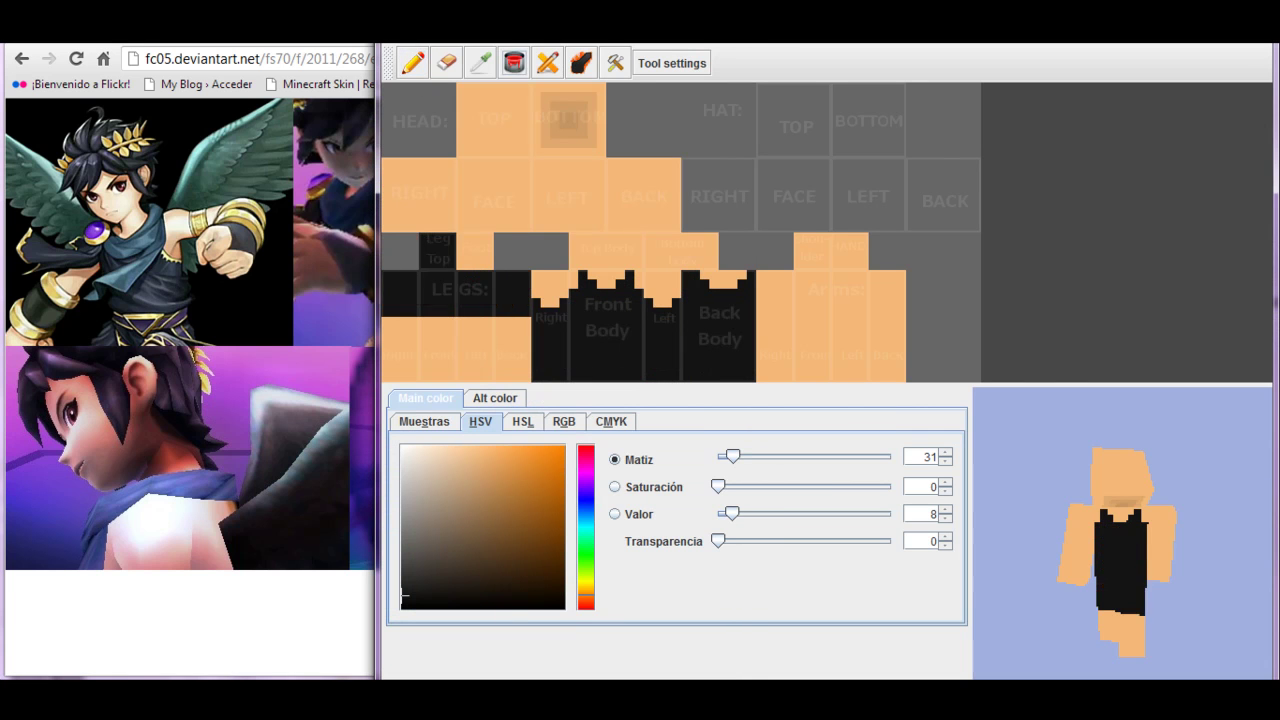
Paint black gloves around the lower arms and add a column of dark gray shade swatches beside the arms
left_click(412, 63)
mouse_move(758, 368)
left_mouse_down()
mouse_move(906, 368)
mouse_move(758, 350)
left_mouse_up()
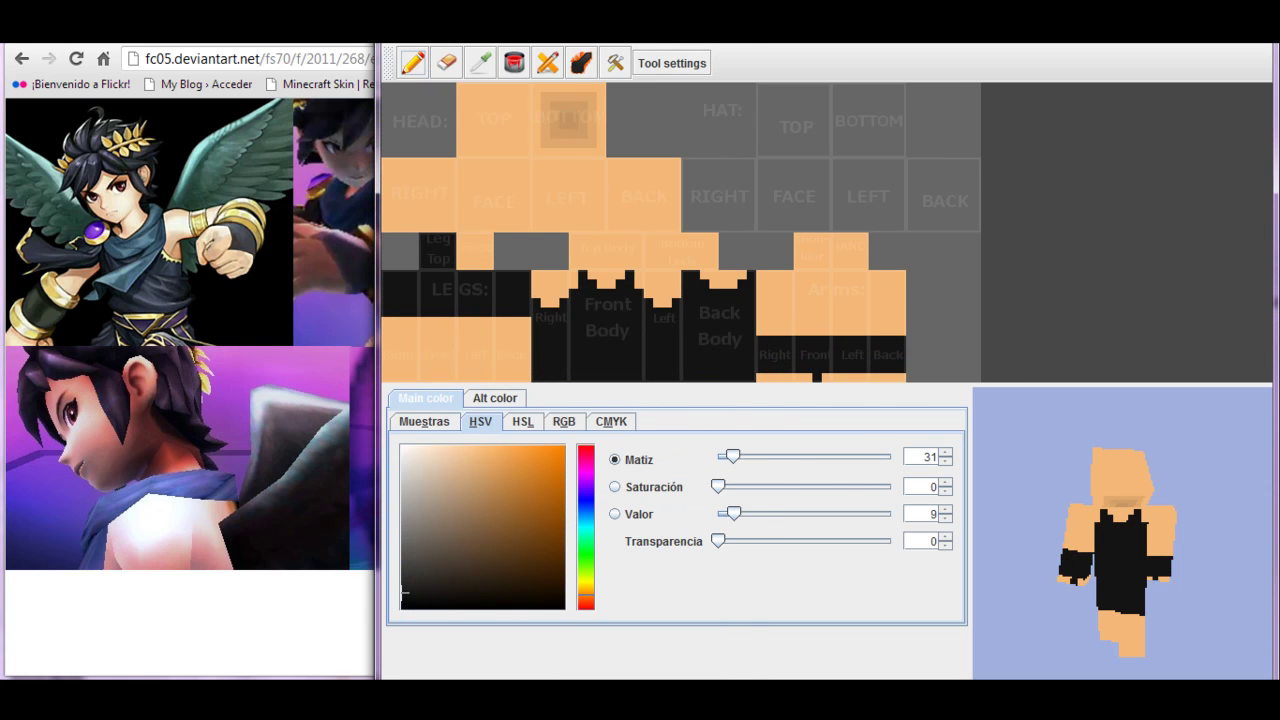
left_click_drag(402, 606, 403, 590)
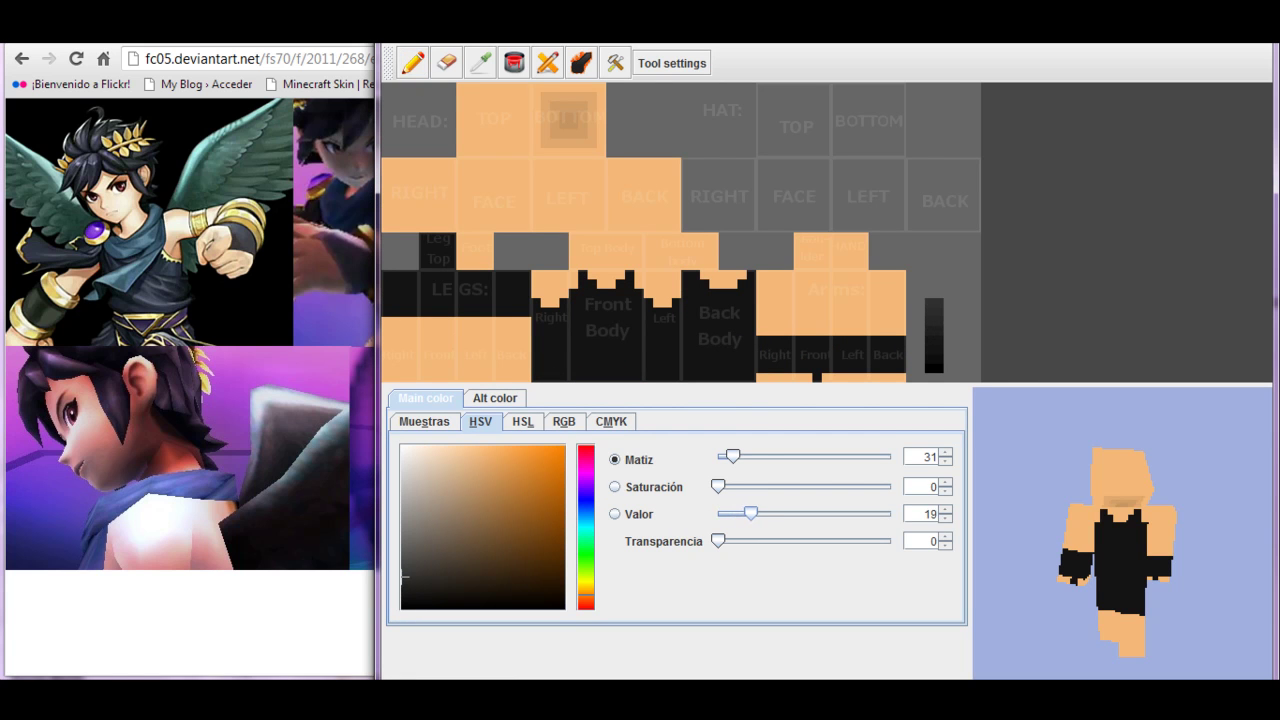
Paint two gold stripes around the gloves on all arm sides, using hue 49, saturation 86 and value 81
left_click(586, 586)
left_click(540, 464)
left_click_drag(758, 358, 906, 358)
left_click_drag(758, 331, 906, 331)
Add gold shade swatches down to value 60 beside the gray ones and paint a gold band around the upper arms
scroll(966, 300, "down", 2)
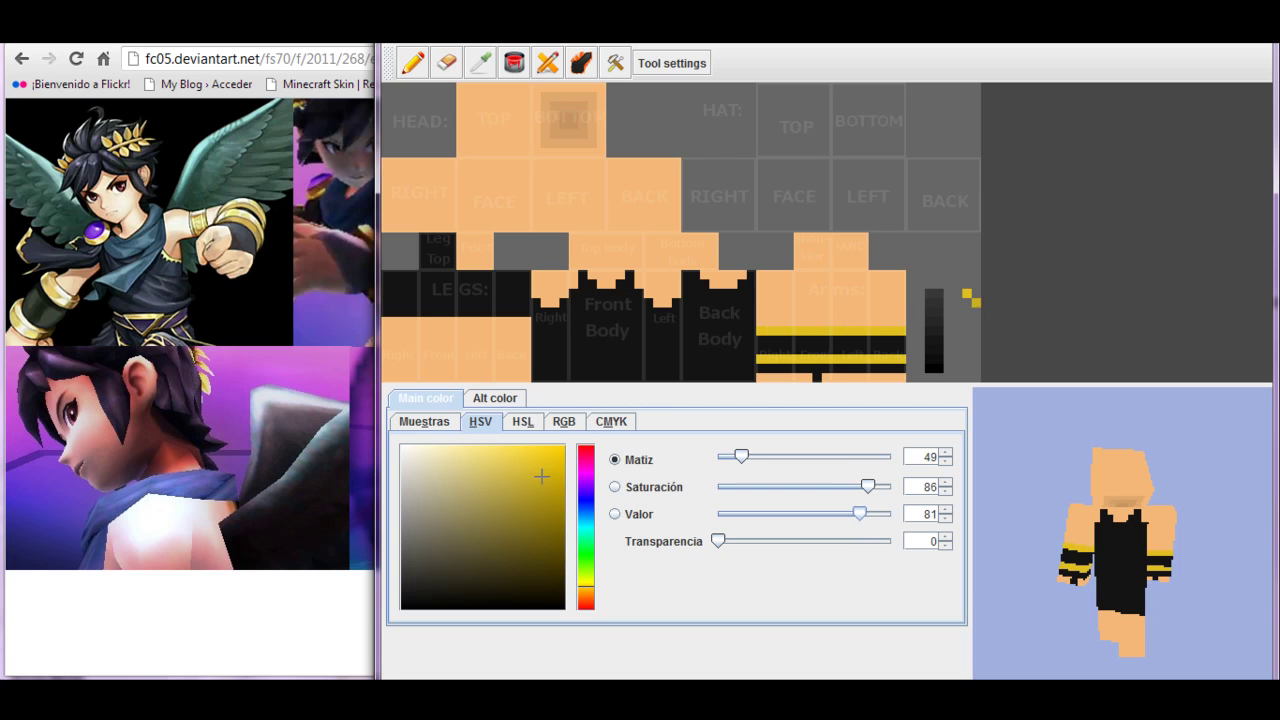
scroll(966, 305, "down", 2)
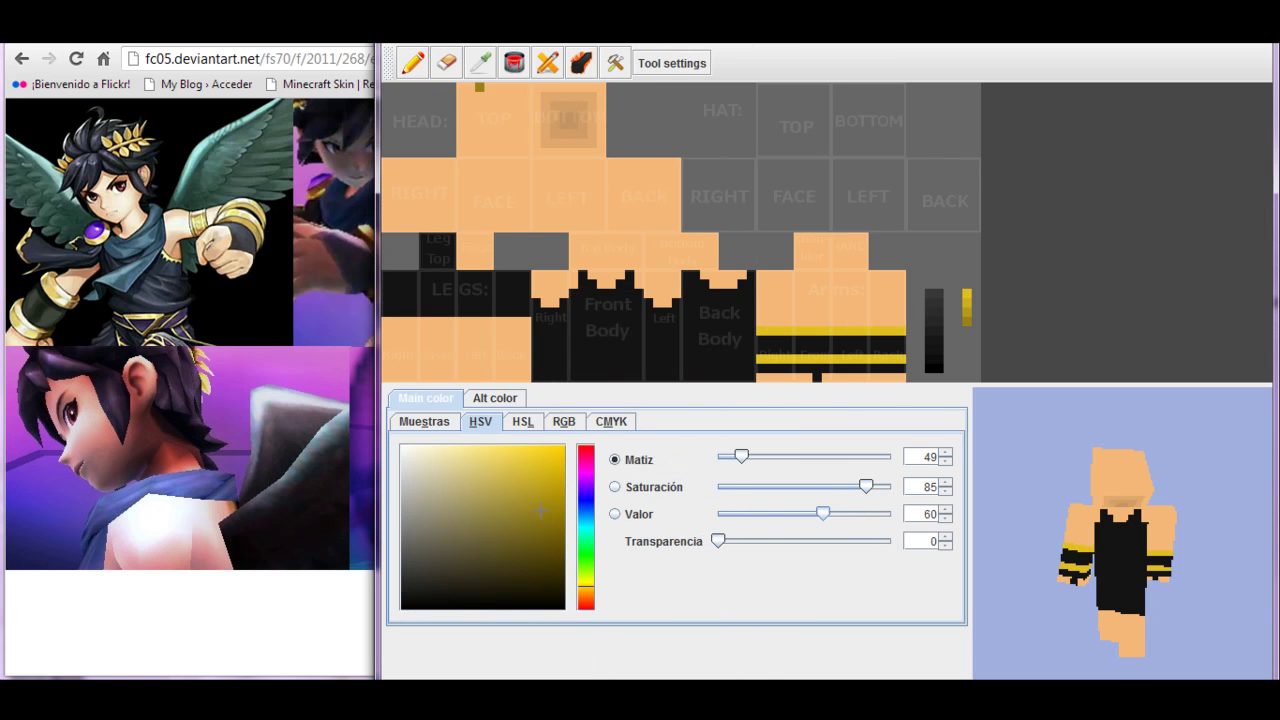
left_click(412, 62)
left_click_drag(766, 303, 906, 303)
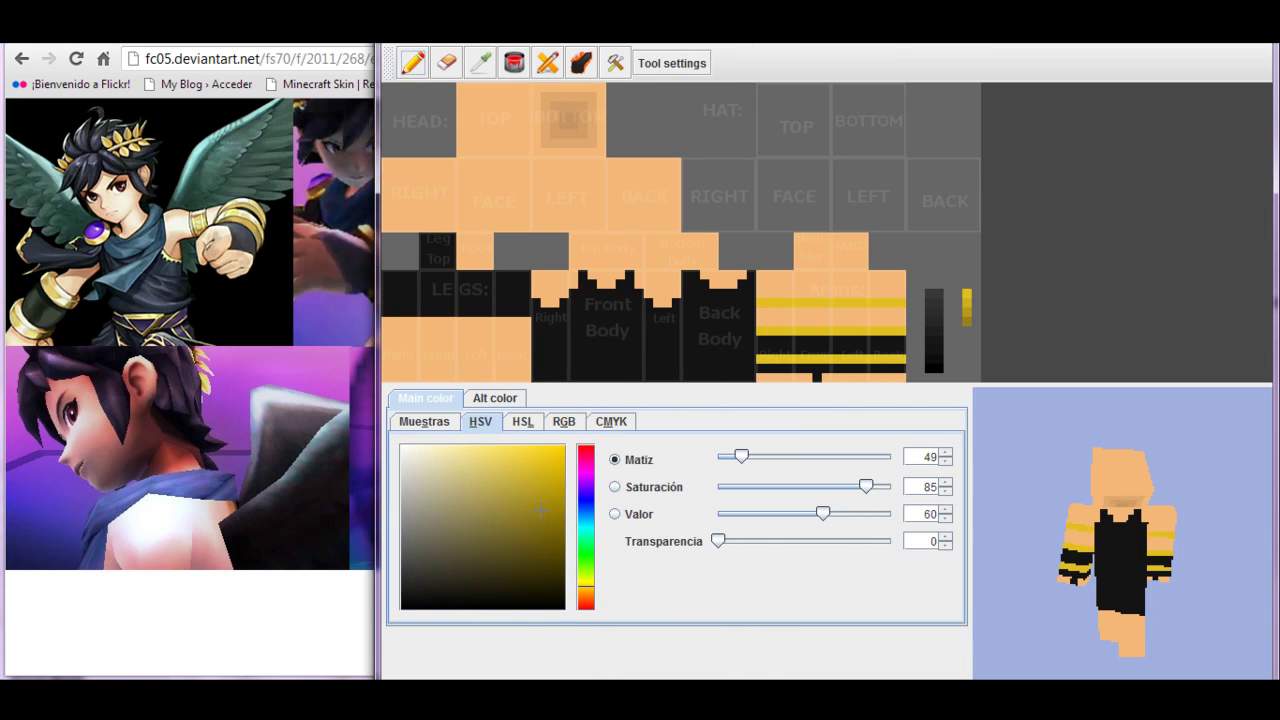
Paint a gold-framed purple gem on the front body, shaded with hue 277, saturation 77, value 28, and add black pixels under the hands
left_click(586, 483)
left_click(544, 538)
left_click_drag(544, 538, 526, 563)
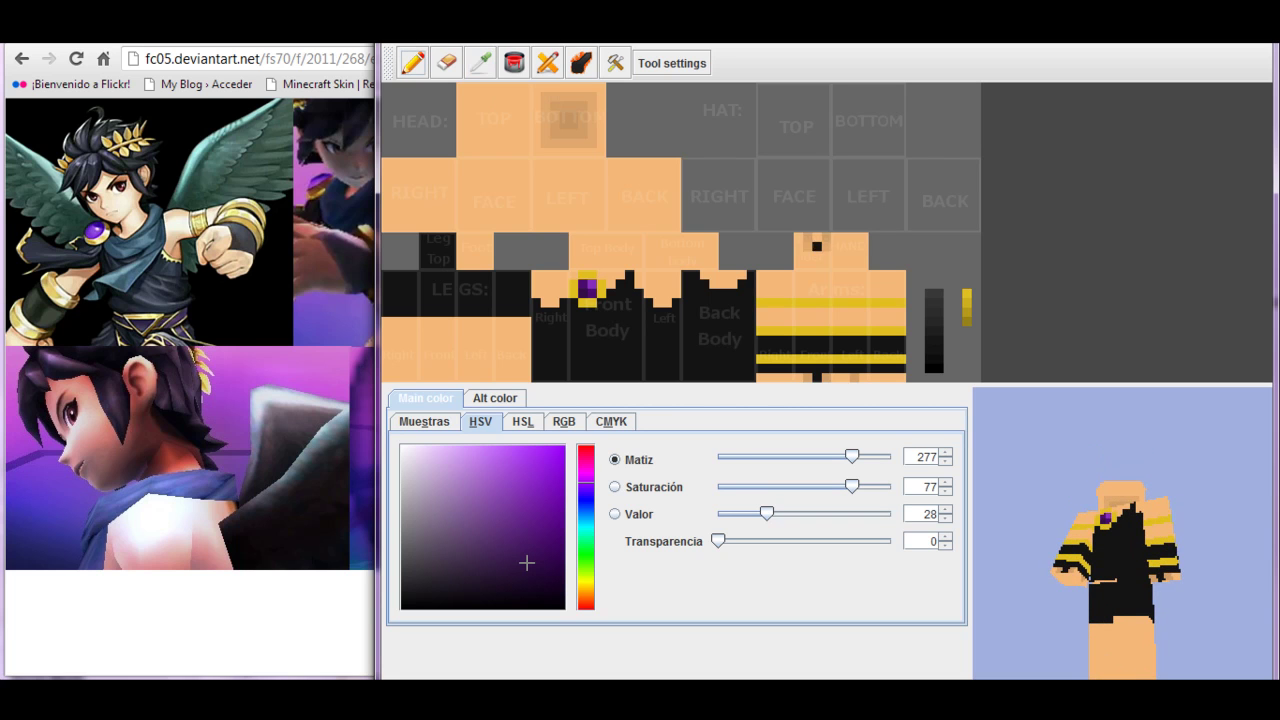
left_click(854, 238)
left_click(864, 256)
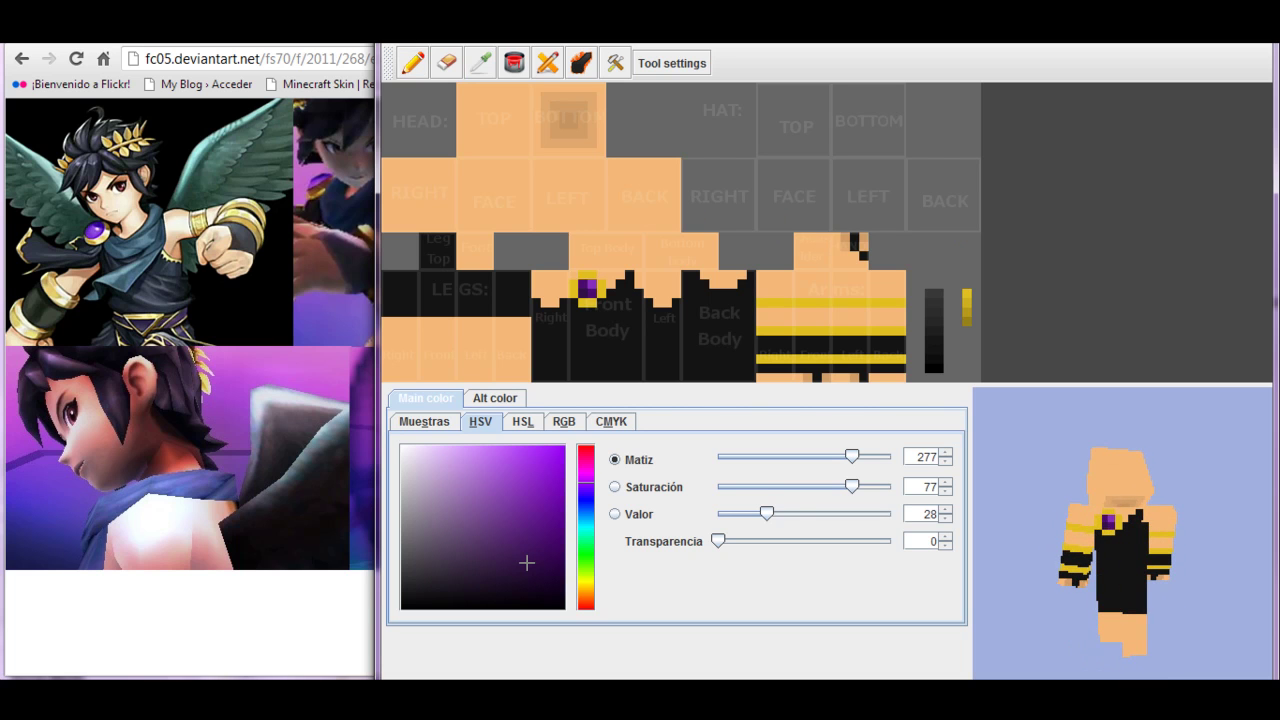
Paint a navy scarf around the body top and down the front body, using hue 239, saturation 37 and value 22
left_click(855, 242, "alt")
left_click(480, 256, "alt")
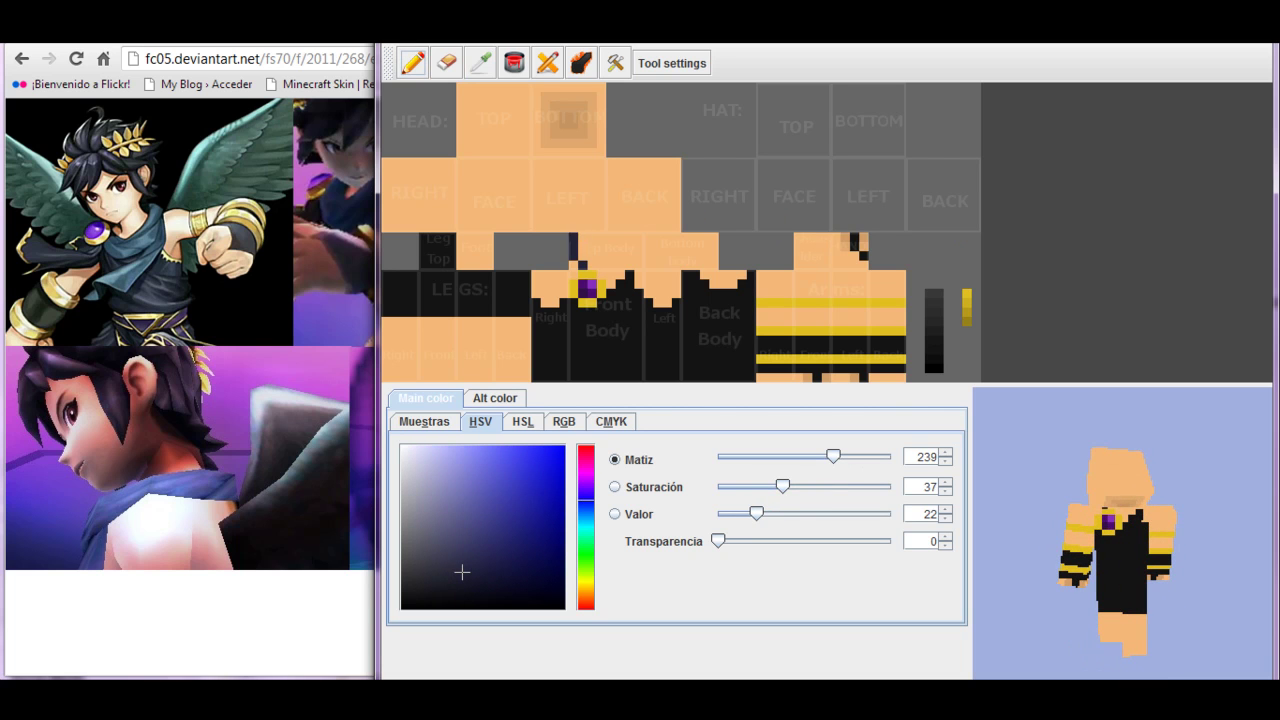
mouse_move(584, 236)
left_mouse_down()
mouse_move(636, 270)
mouse_move(600, 282)
mouse_move(630, 294)
mouse_move(620, 344)
left_mouse_up()
left_click_drag(630, 256, 590, 266)
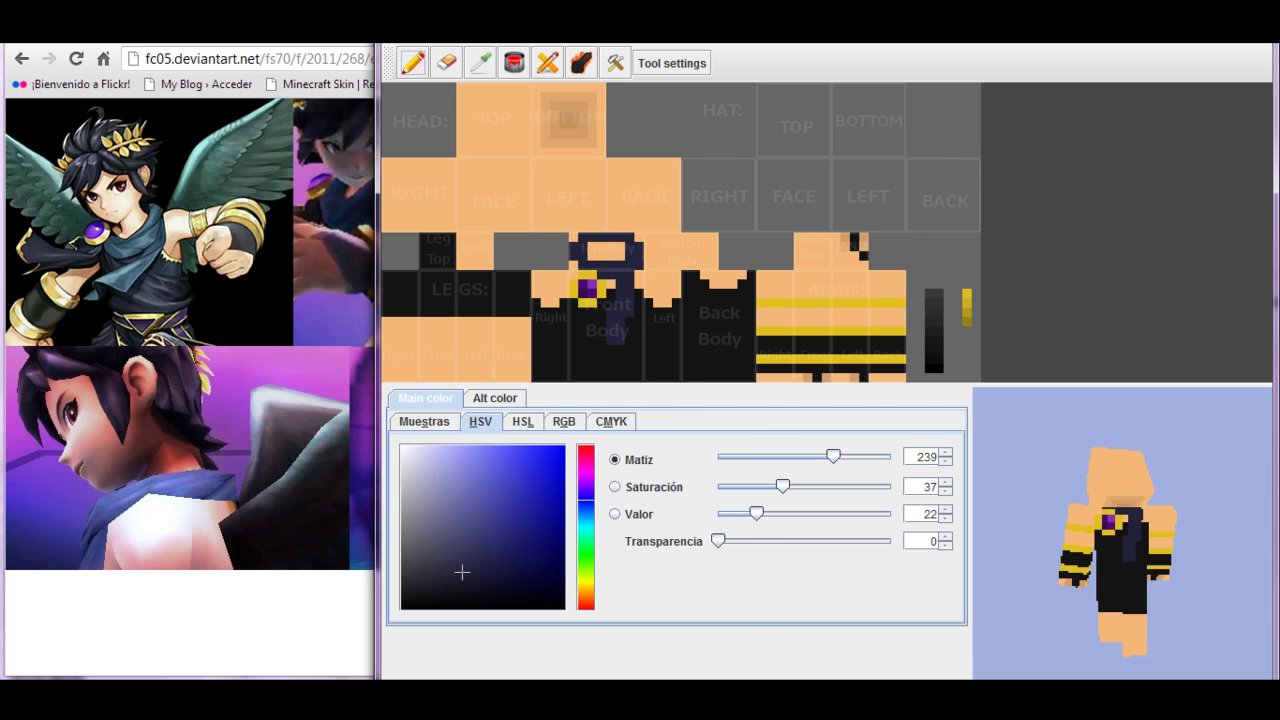
Trim the tunic's armholes and back neckline with gold
key("alt+Tab")
key("alt+Tab")
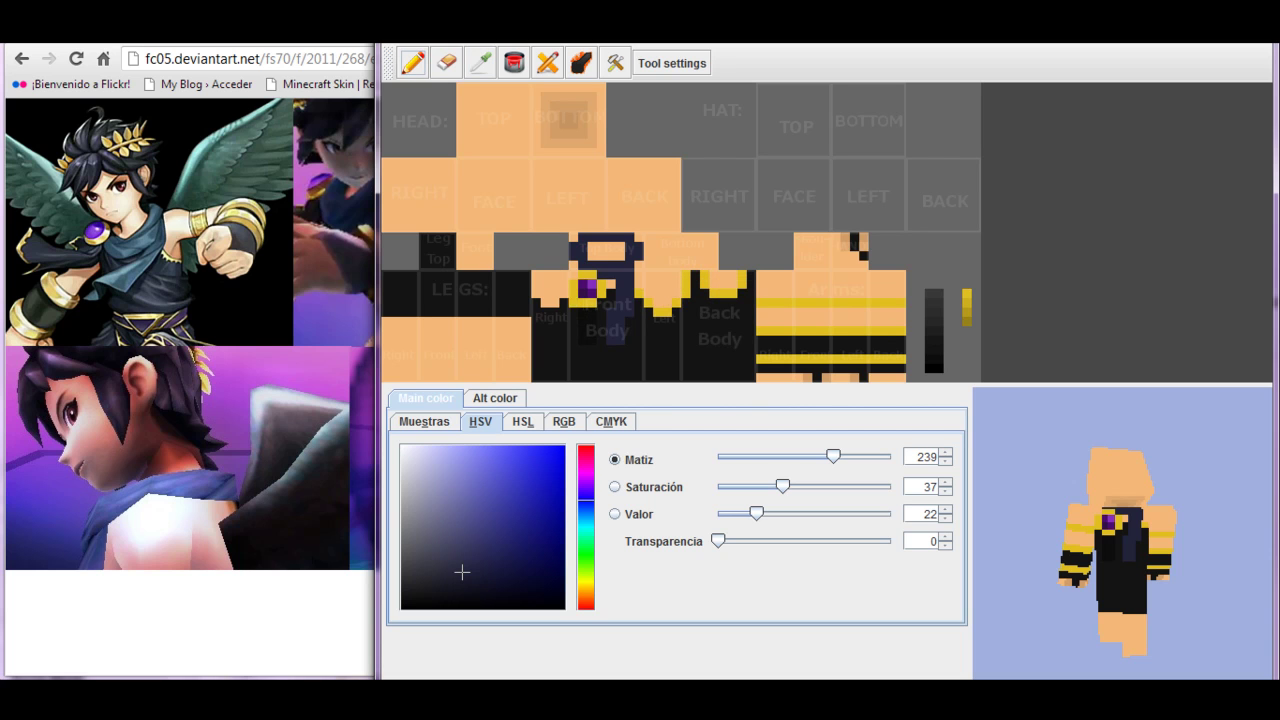
left_click(601, 284)
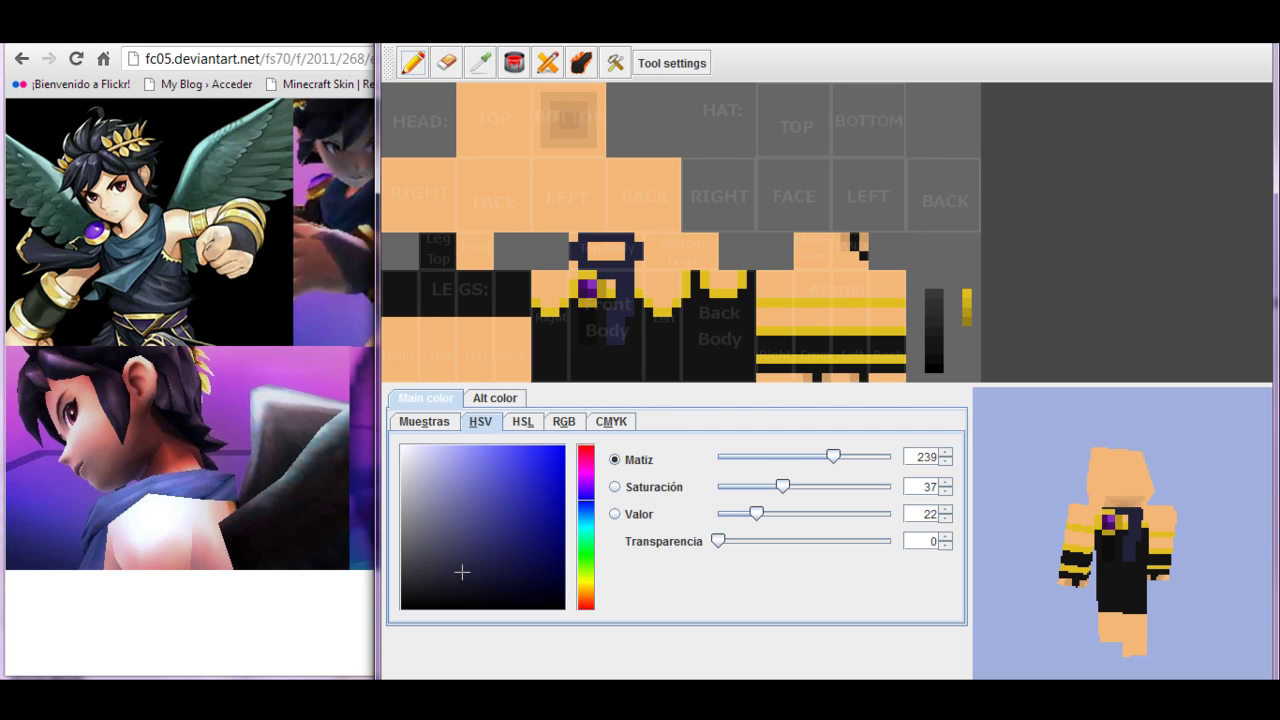
Paint a gold belt with a purple-centered buckle around the waist and trim the shorts' edges in gold
left_click_drag(614, 358, 604, 380)
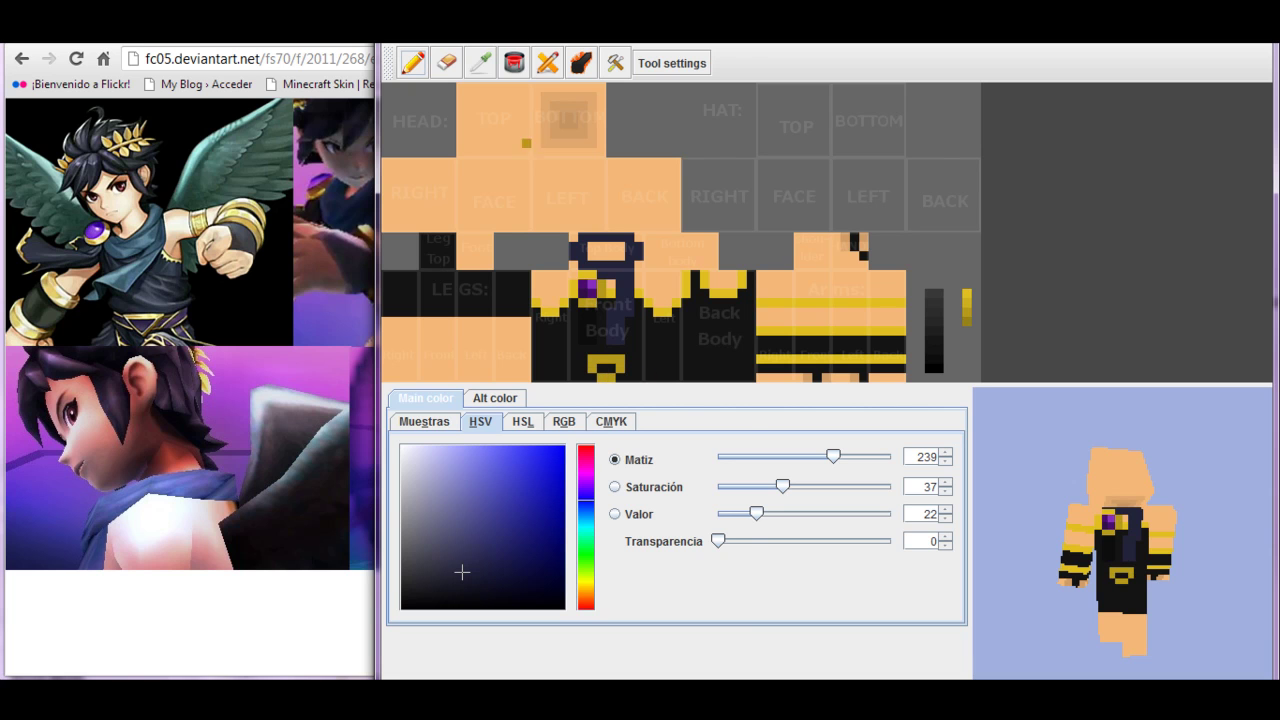
key("alt+Tab")
key("alt+Tab")
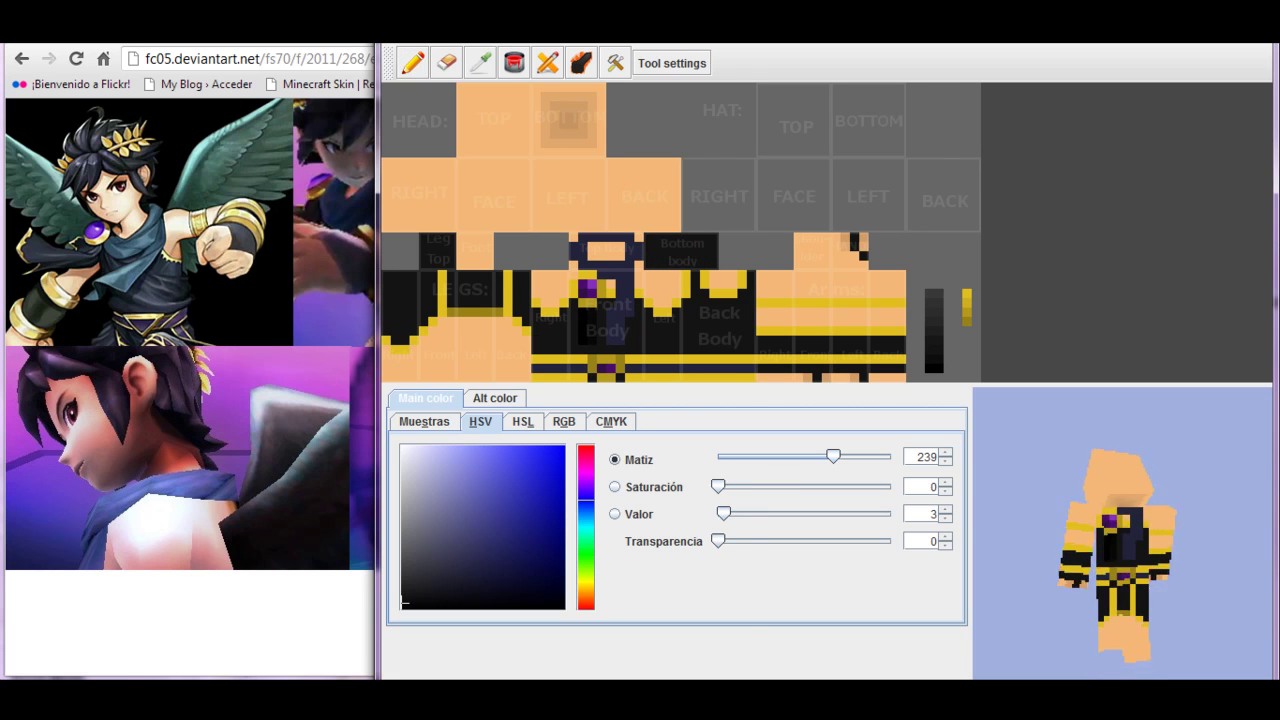
Paint black boots with gold trim on the lower legs and fill the foot area black
left_click_drag(340, 30, 13, 30)
left_click(452, 350)
mouse_move(452, 350)
left_mouse_down()
mouse_move(424, 352)
mouse_move(526, 350)
left_mouse_up()
left_click(514, 63)
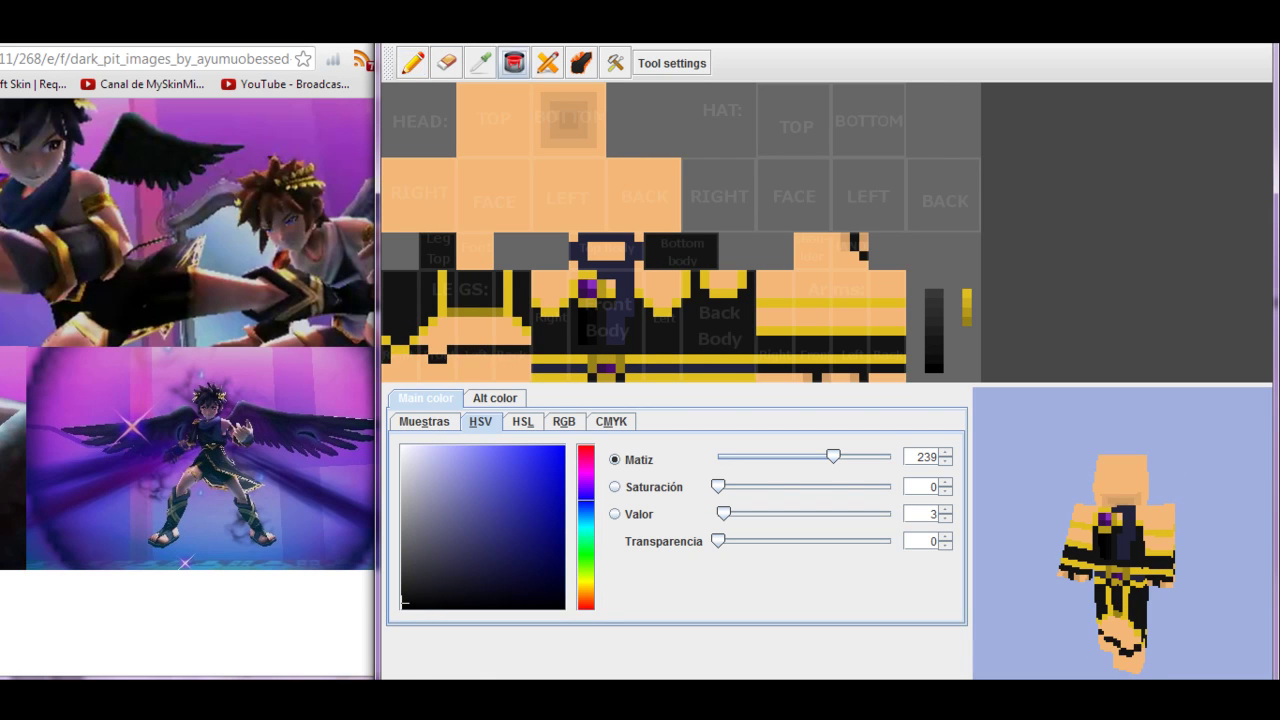
left_click(456, 370)
left_click(412, 63)
left_click_drag(466, 246, 484, 258)
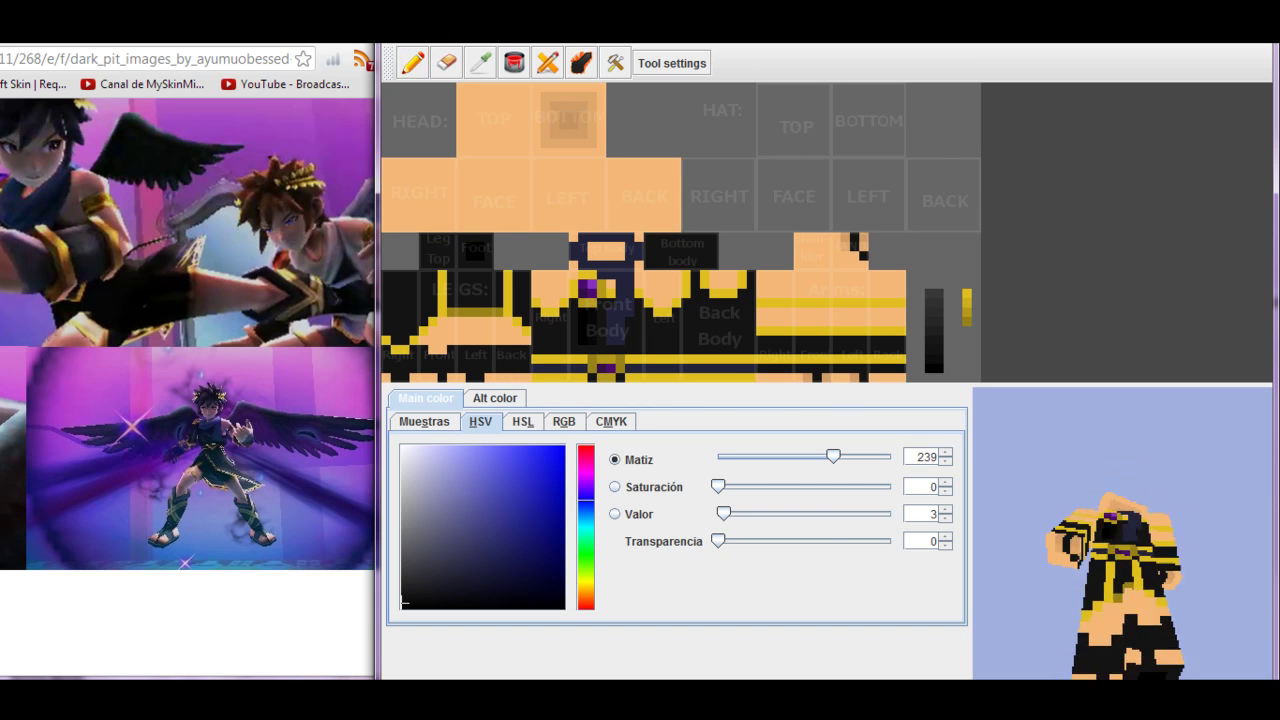
key("alt")
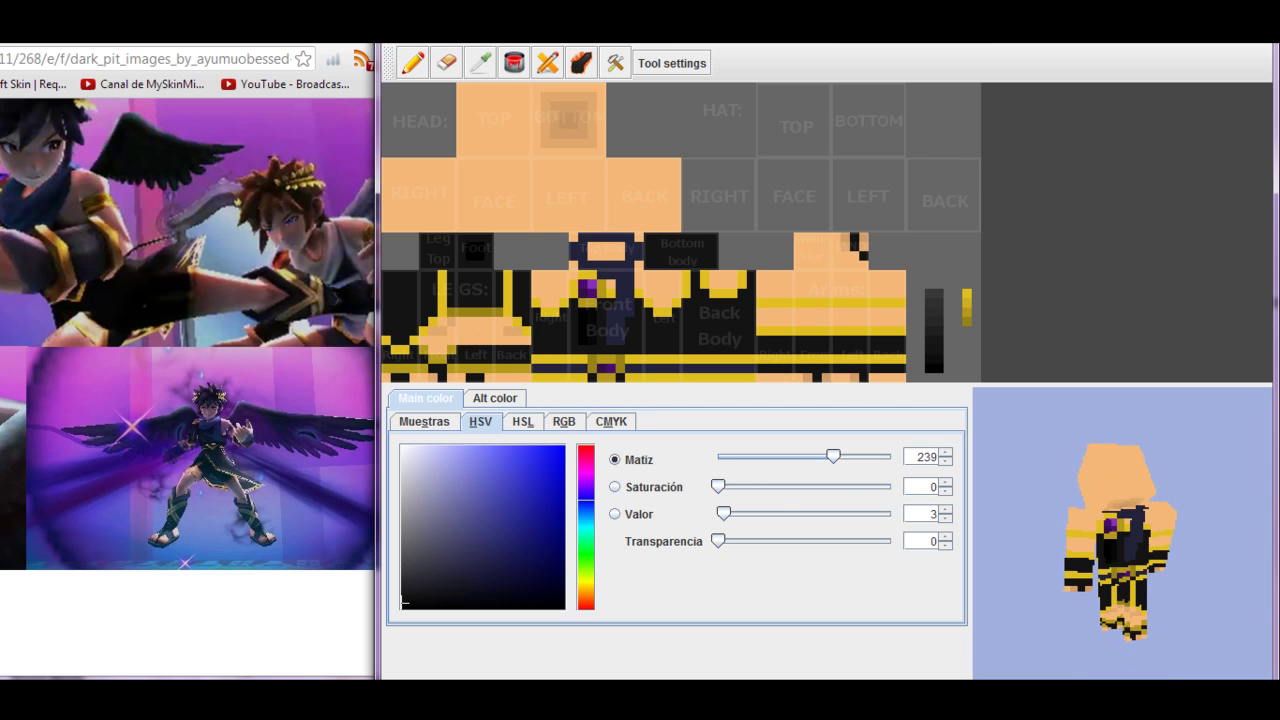
Paint a pair of folded wings on the back body in light gray with darker gray shading
left_click_drag(500, 530, 462, 581)
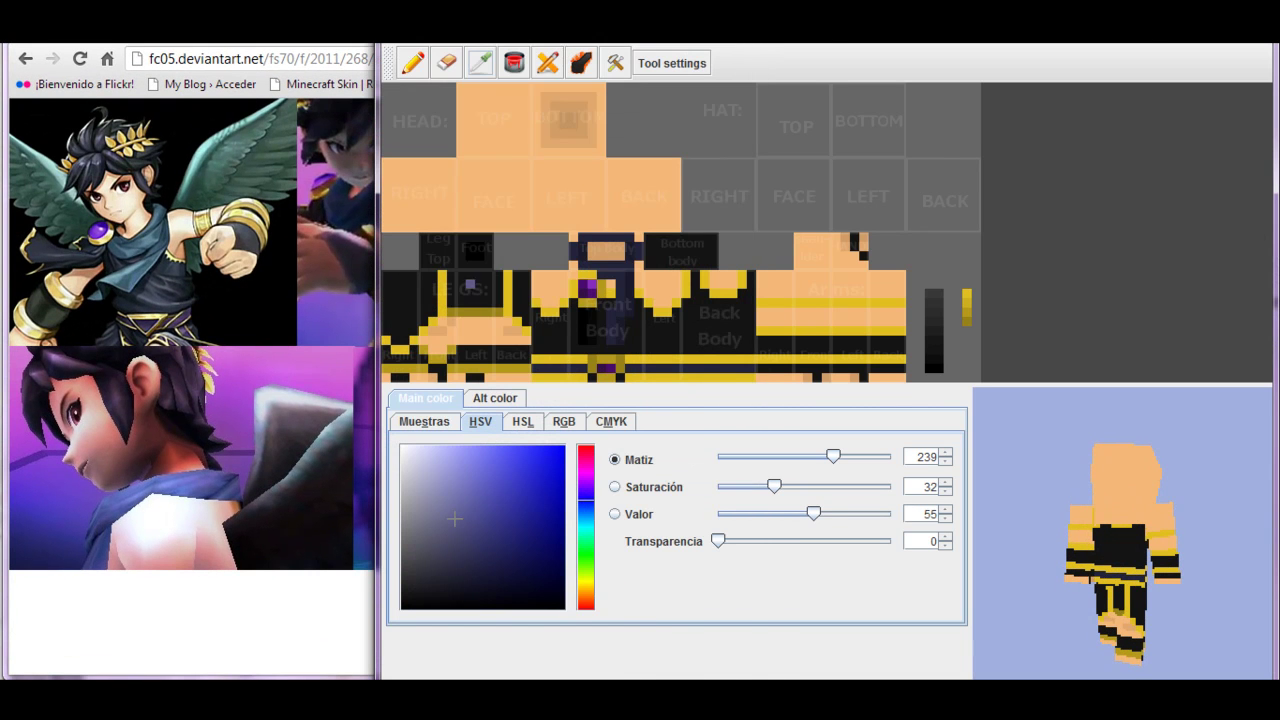
left_click(733, 293)
mouse_move(745, 296)
left_mouse_down()
mouse_move(743, 335)
mouse_move(710, 285)
mouse_move(690, 325)
left_mouse_up()
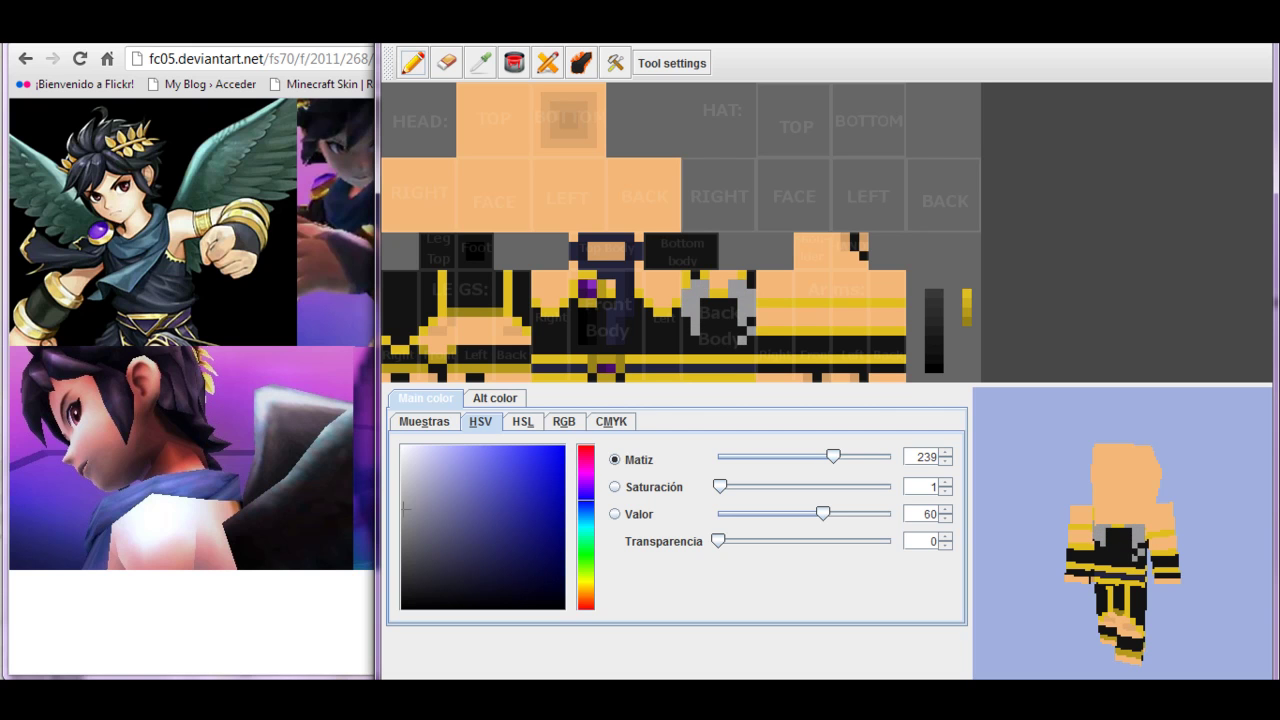
left_click(686, 331)
left_click_drag(1110, 560, 1150, 560)
left_click_drag(822, 513, 805, 513)
left_click_drag(705, 293, 742, 322)
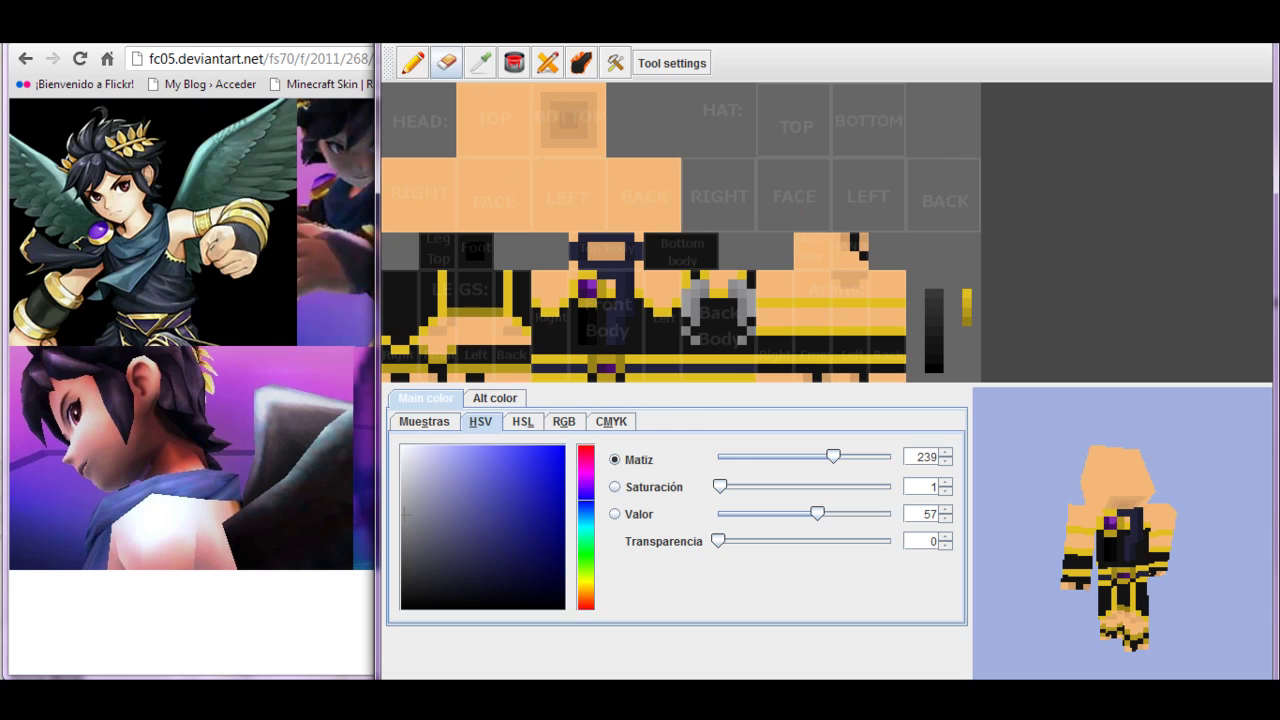
Outline the hair in black across the head's right, face, left, back and top areas
left_click(480, 64)
left_click(474, 250)
left_click(451, 208)
mouse_move(458, 162)
left_mouse_down()
mouse_move(412, 180)
mouse_move(432, 210)
mouse_move(396, 216)
left_mouse_up()
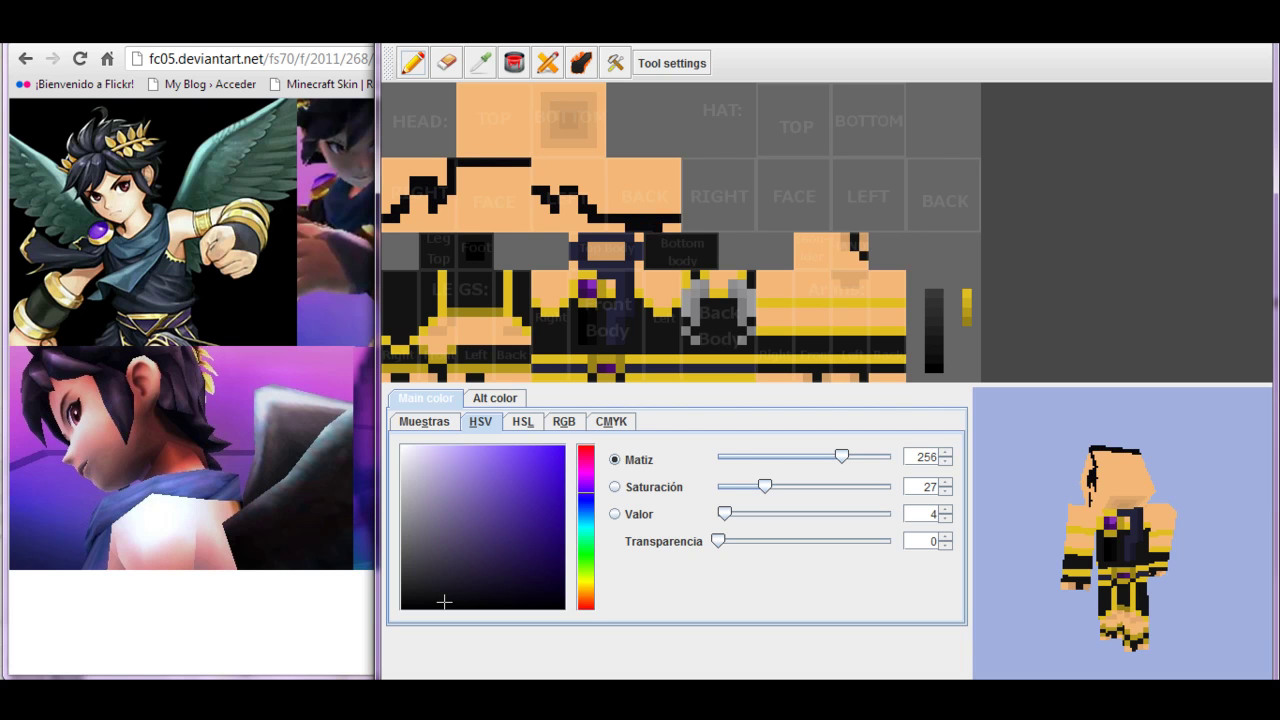
mouse_move(525, 153)
left_mouse_down()
mouse_move(528, 86)
mouse_move(605, 162)
left_mouse_up()
left_click(546, 181)
Fill the head's top, right, left and back hair areas with black
left_click(514, 62)
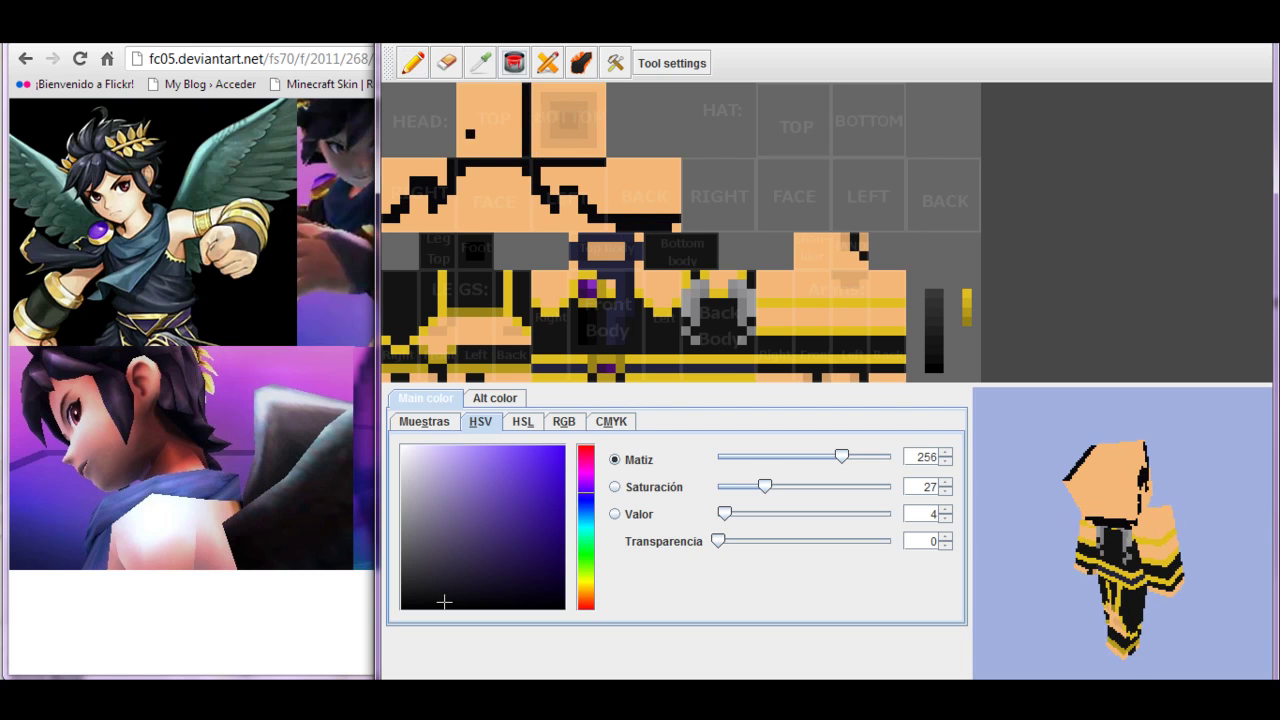
left_click(490, 120)
left_click(415, 175)
left_click(610, 185)
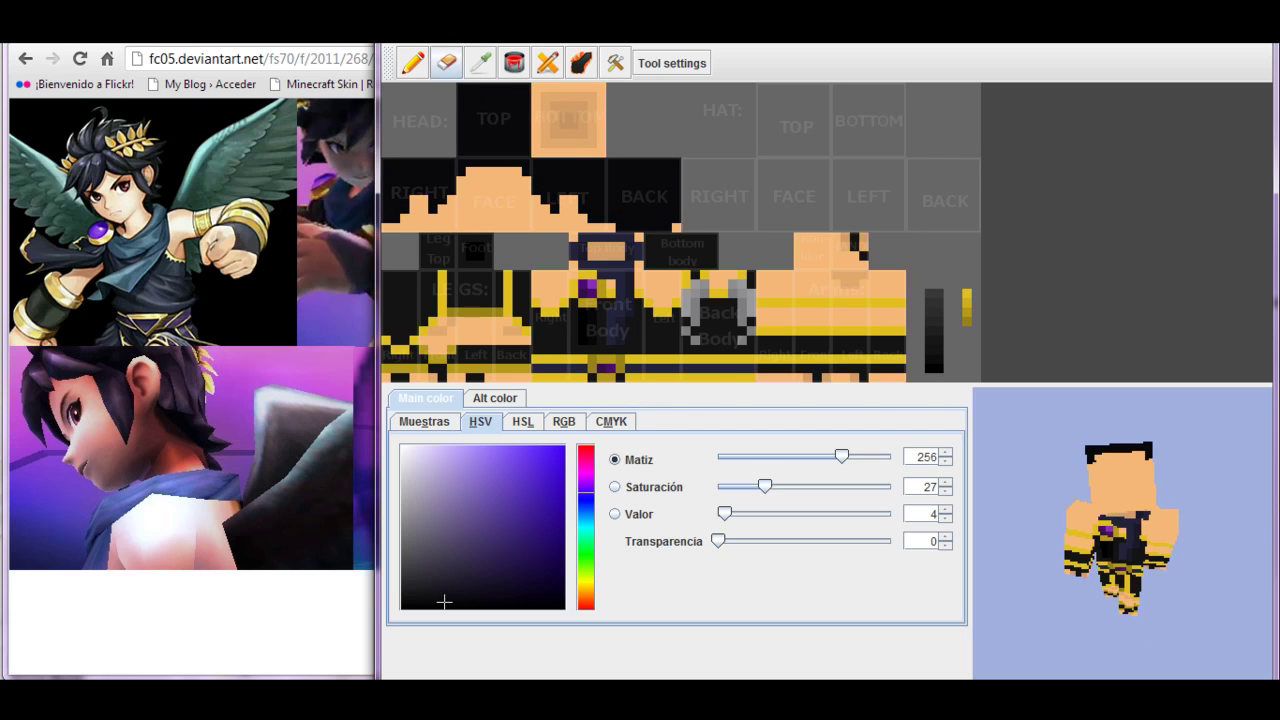
Paint black fringe strands across the hat's face area, using hue 256, saturation 27 and value 8
left_click_drag(788, 170, 768, 181)
left_click(444, 596)
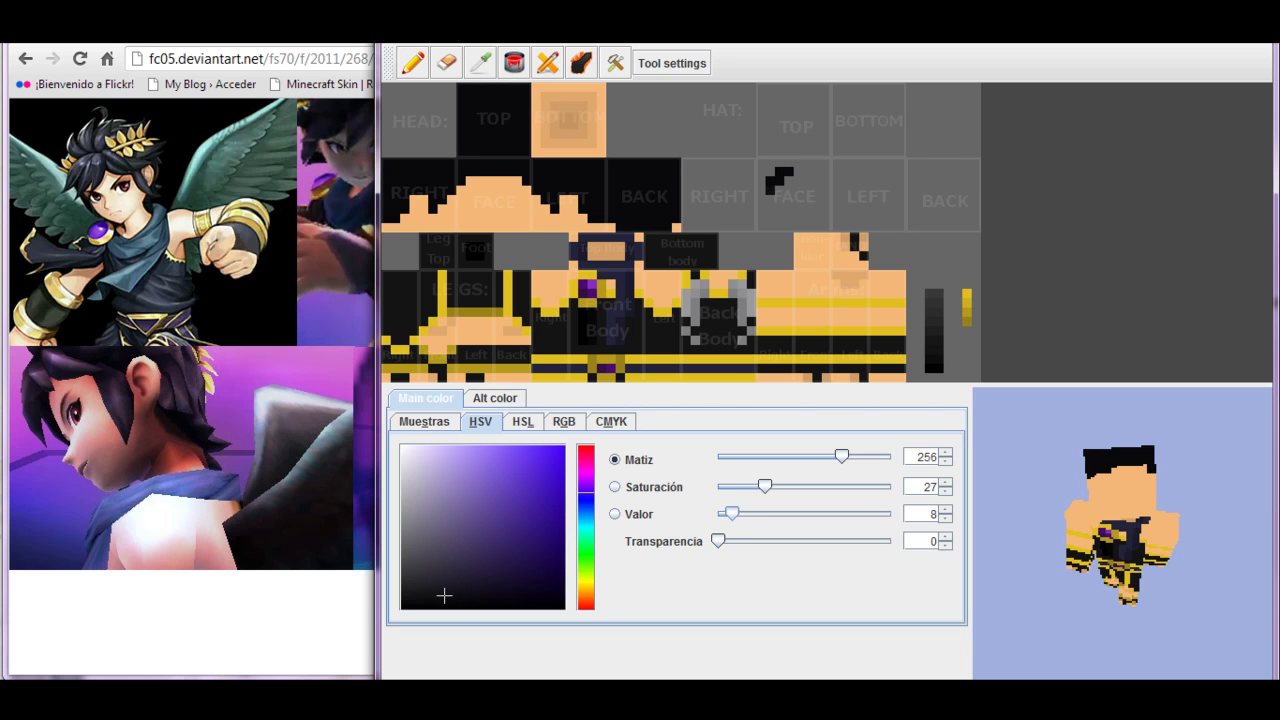
left_click(761, 181)
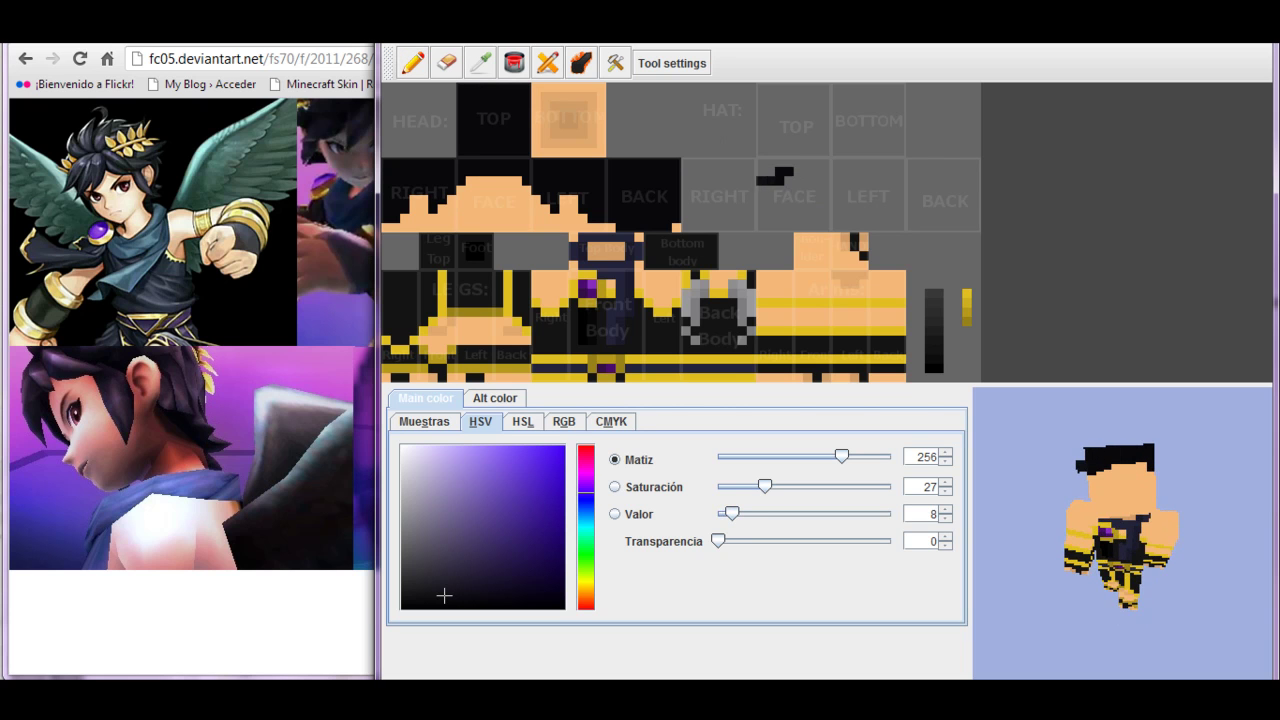
left_click(796, 174)
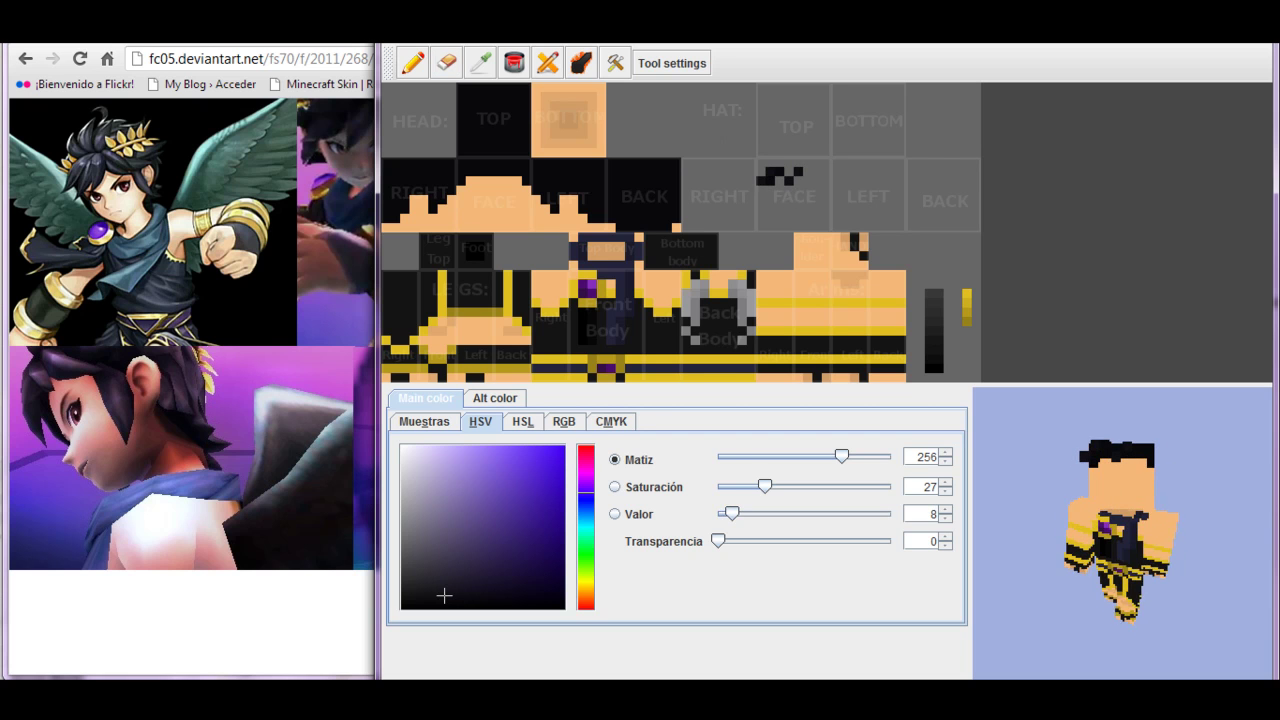
left_click(822, 178)
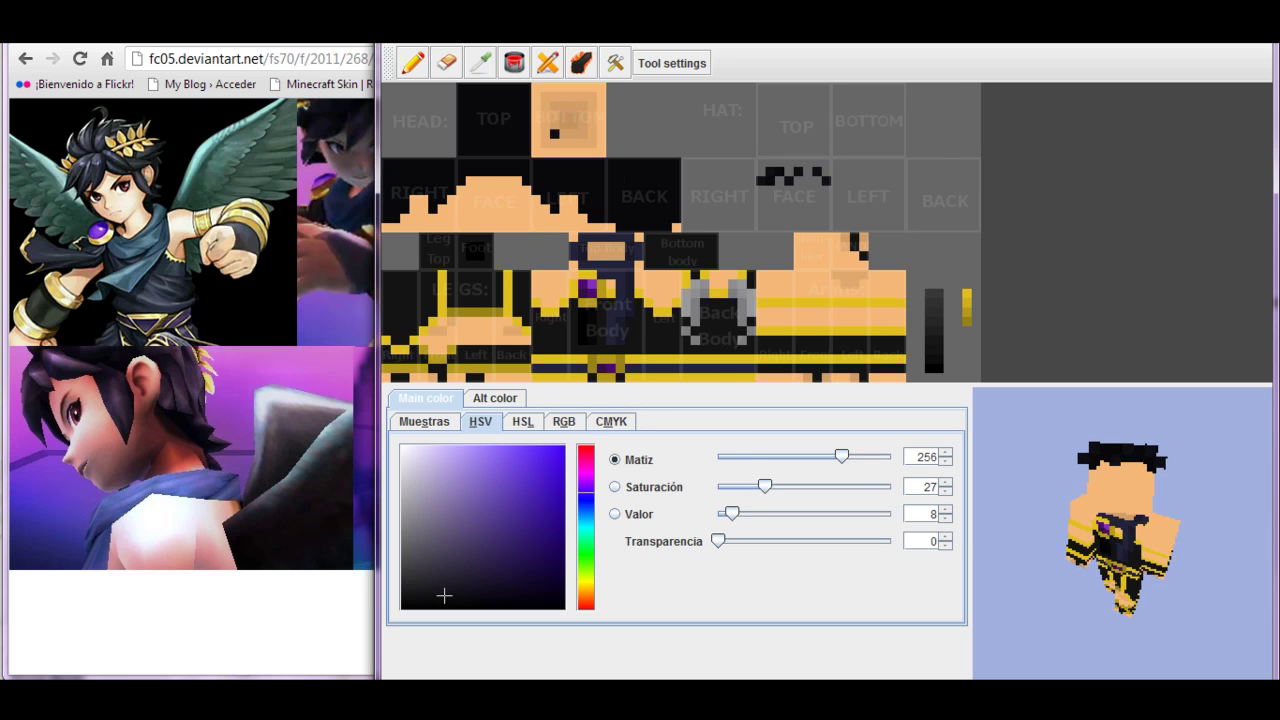
Paint loose black hair strands on the hat's left, right and back areas
left_click(864, 190)
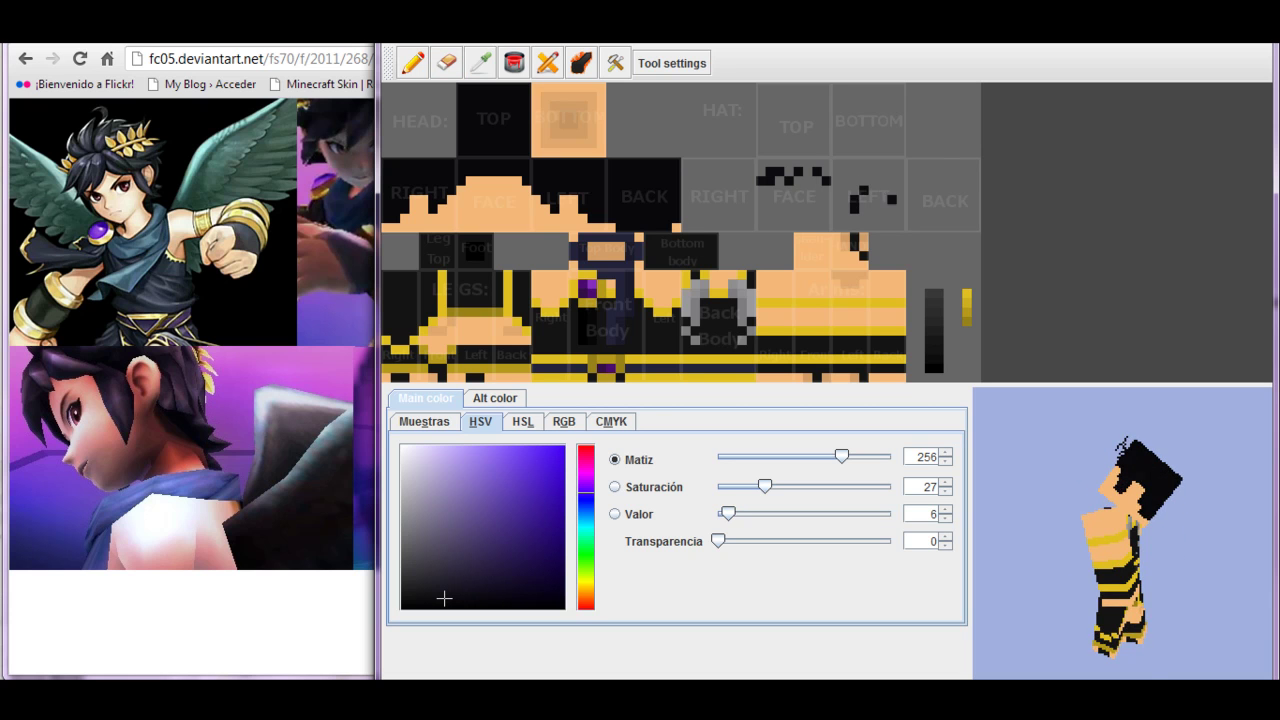
left_click_drag(916, 218, 968, 214)
left_click(967, 218)
left_click(920, 218)
left_click(958, 222)
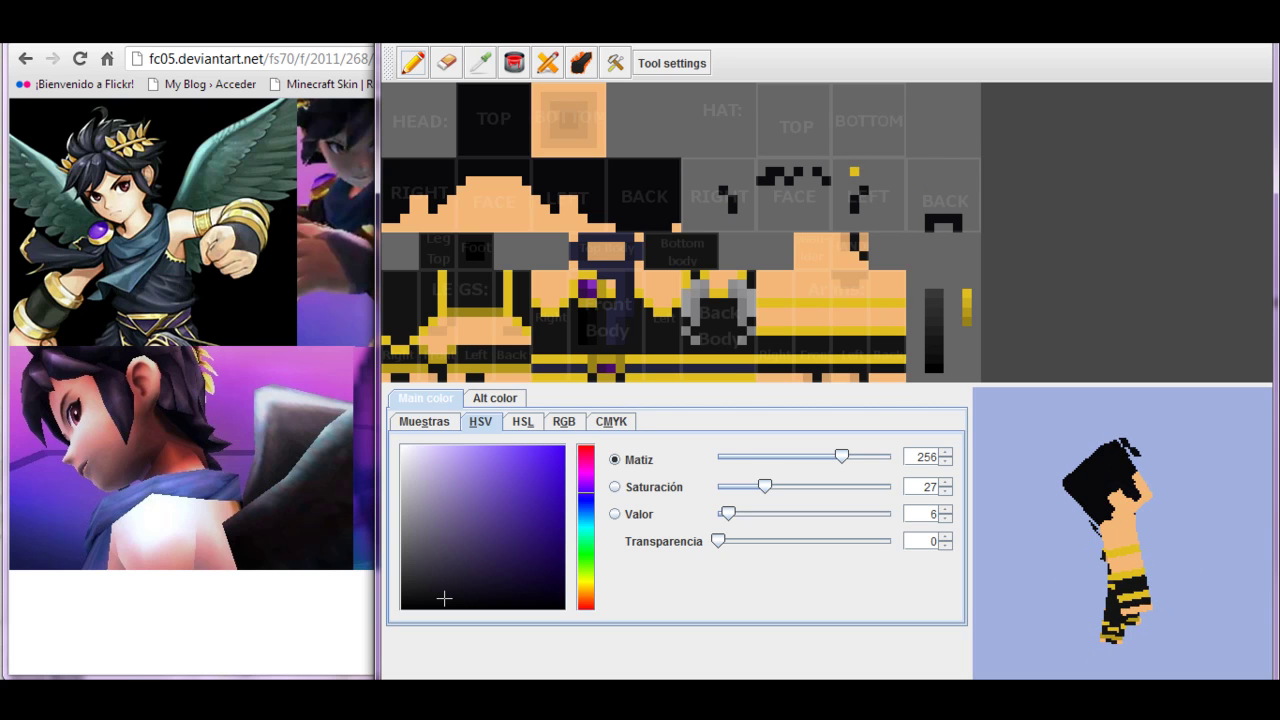
Paint a checkered gold laurel around the hat's sides and back, and white eyes with dark purple irises on the face
left_click_drag(684, 172, 736, 180)
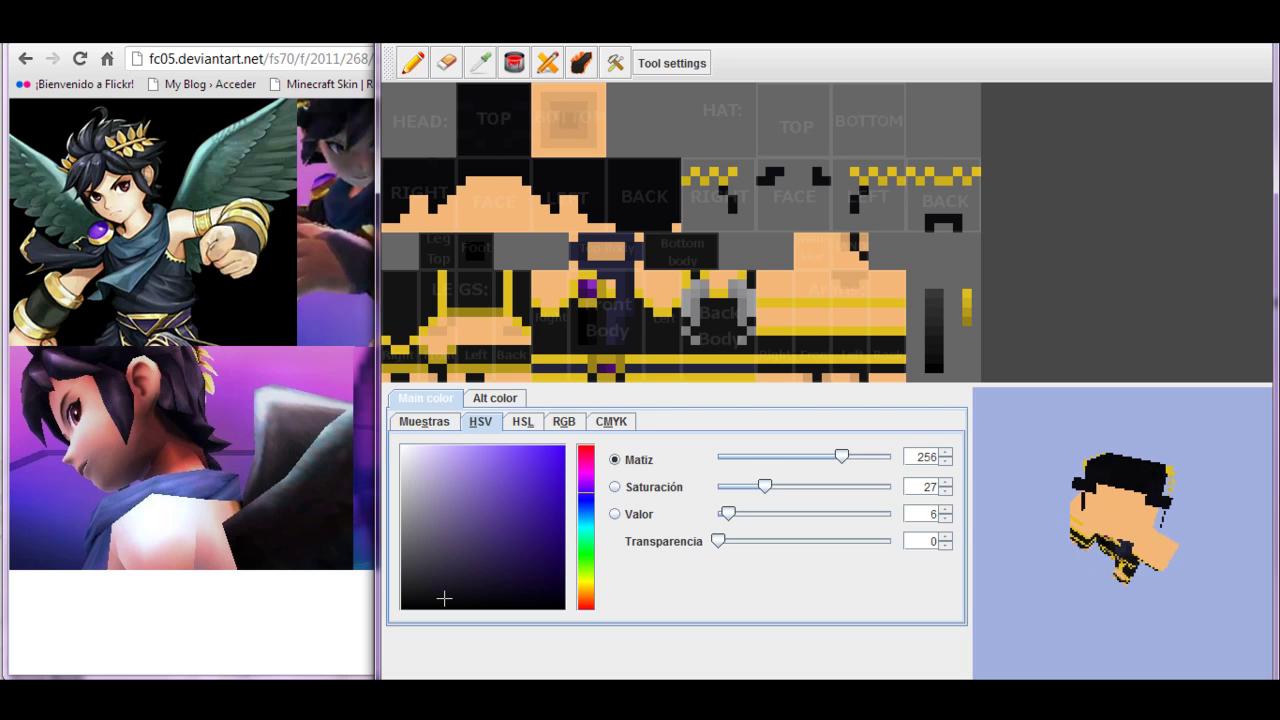
left_click_drag(444, 598, 541, 554)
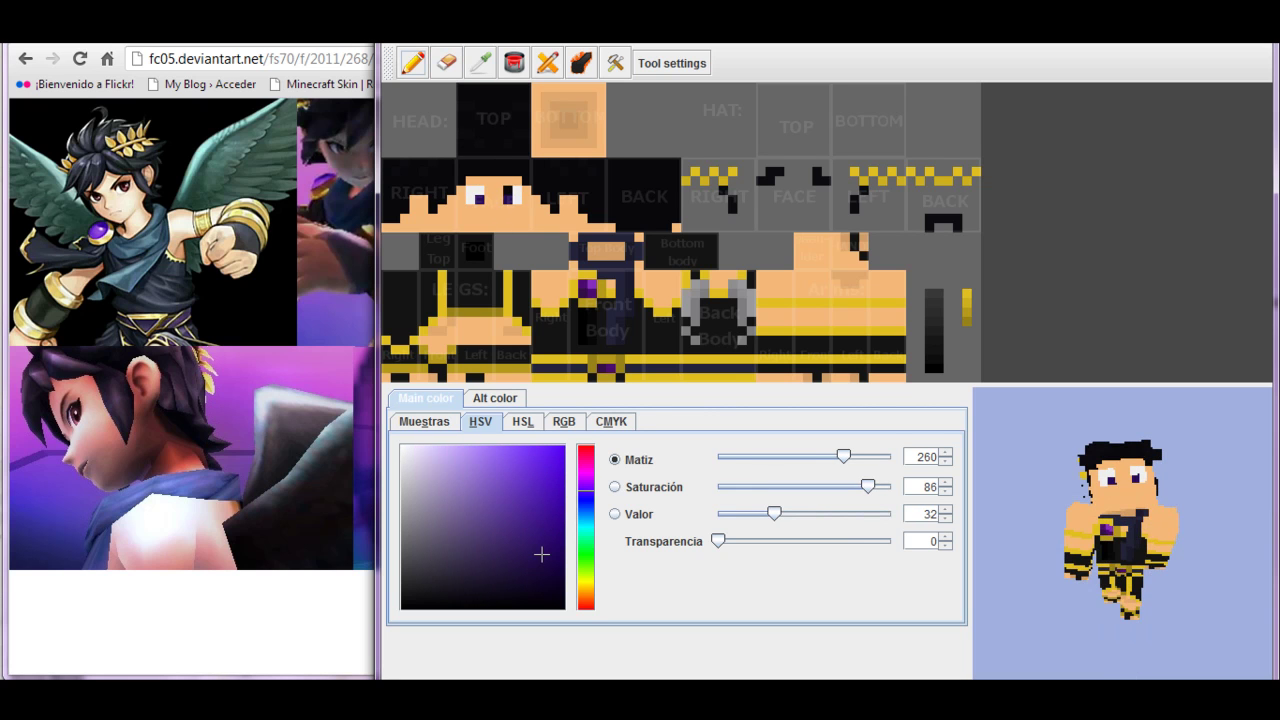
key("F10")
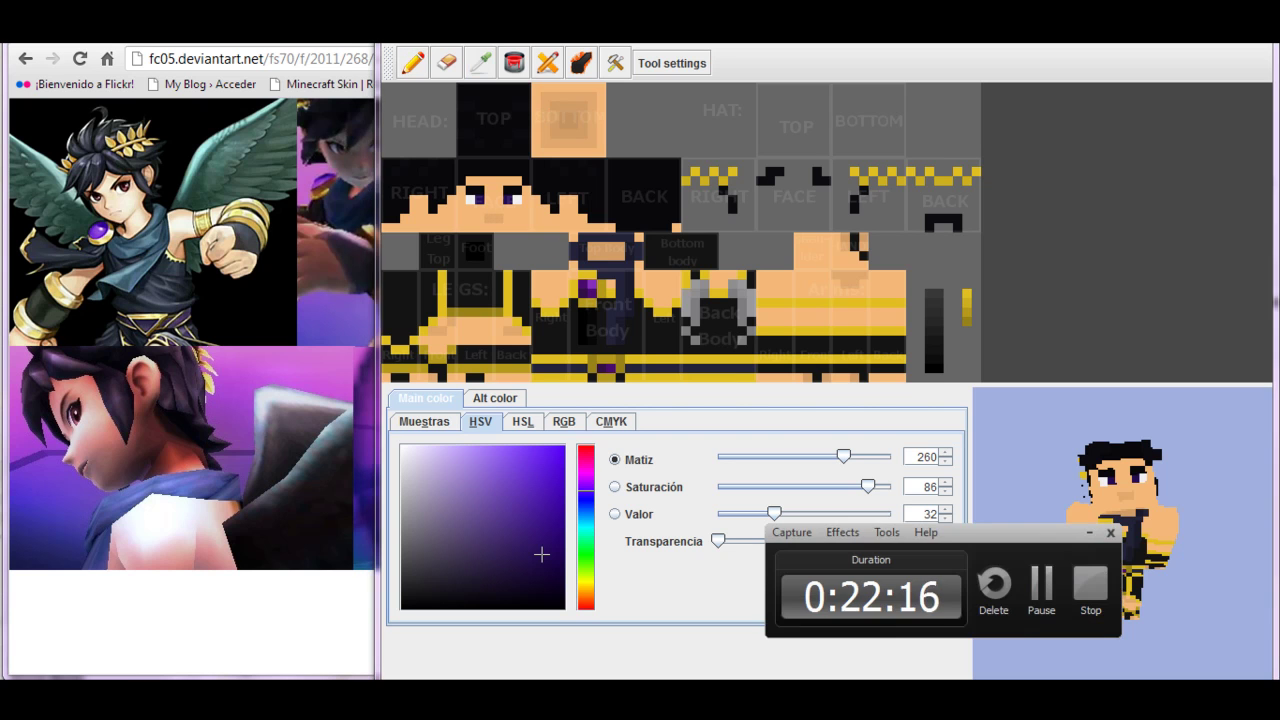
key("F9")
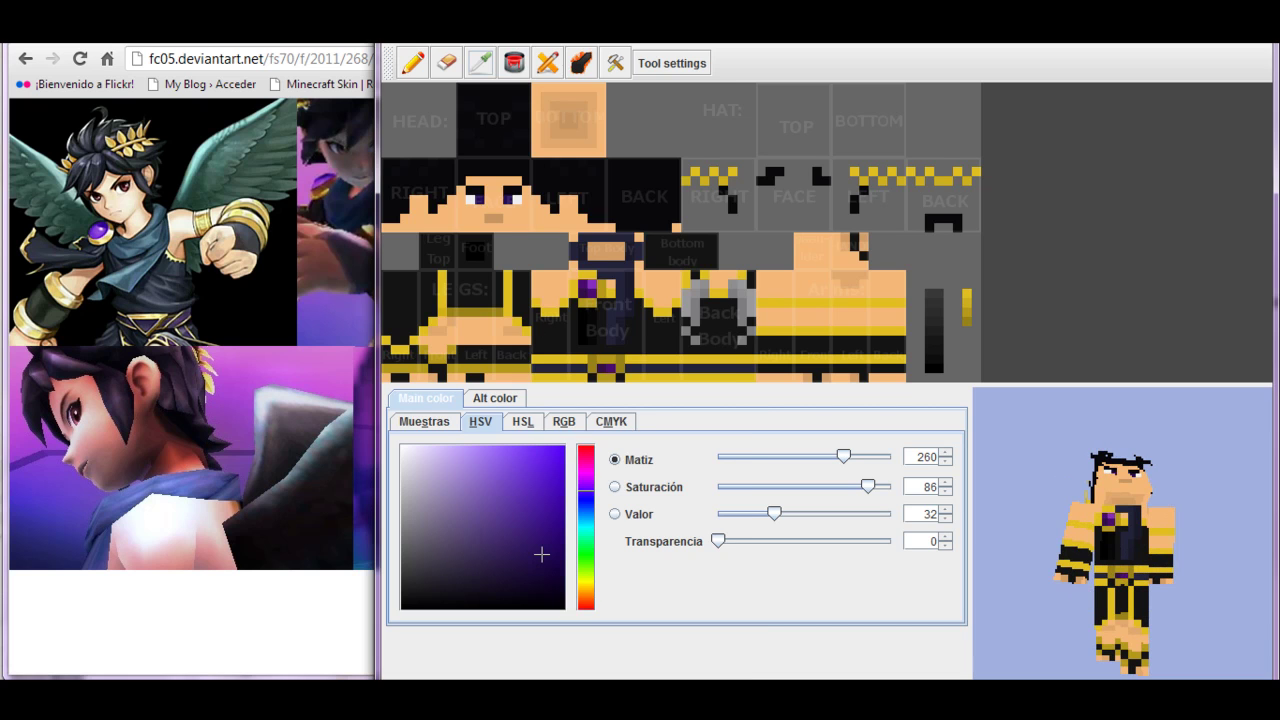
Paint gold and navy sash ribbons over the right leg and leg top, and gold accents on the front body
key("alt+Tab")
key("alt+Tab")
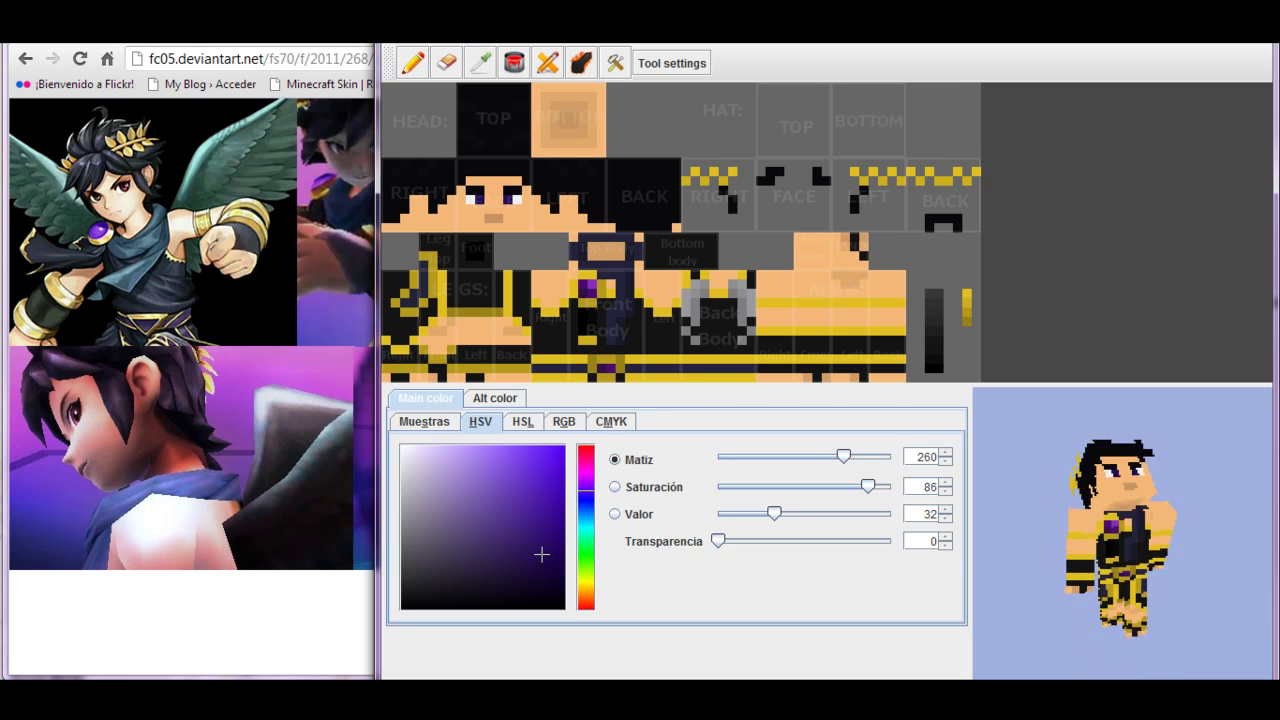
Apply a subtle noise texture to the whole skin
left_click(405, 94)
key("Return")
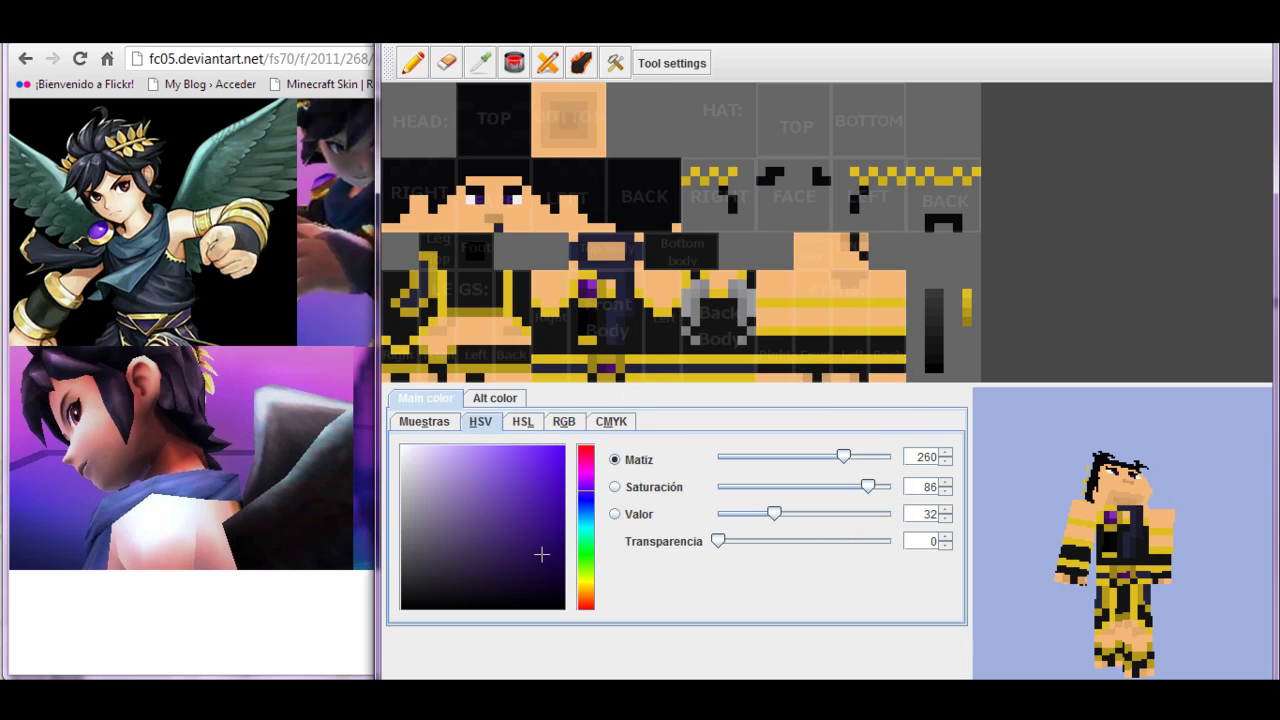
key("Return")
key("Return")
key("Return")
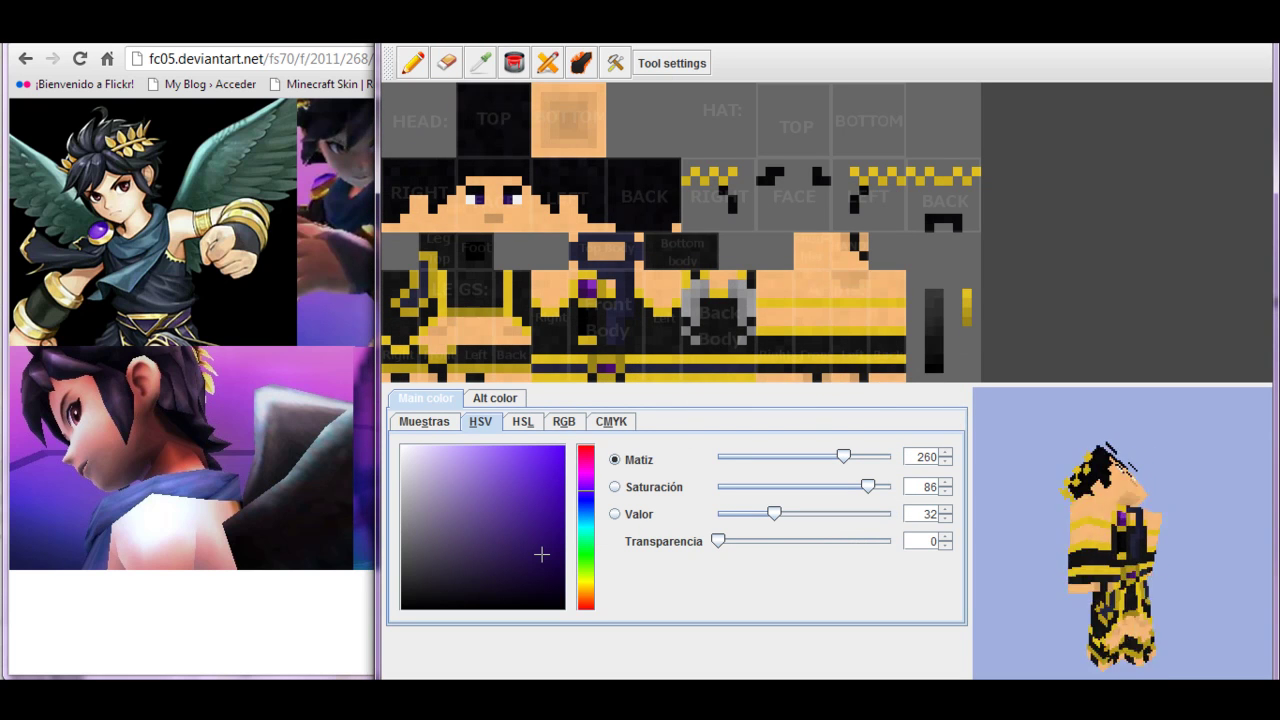